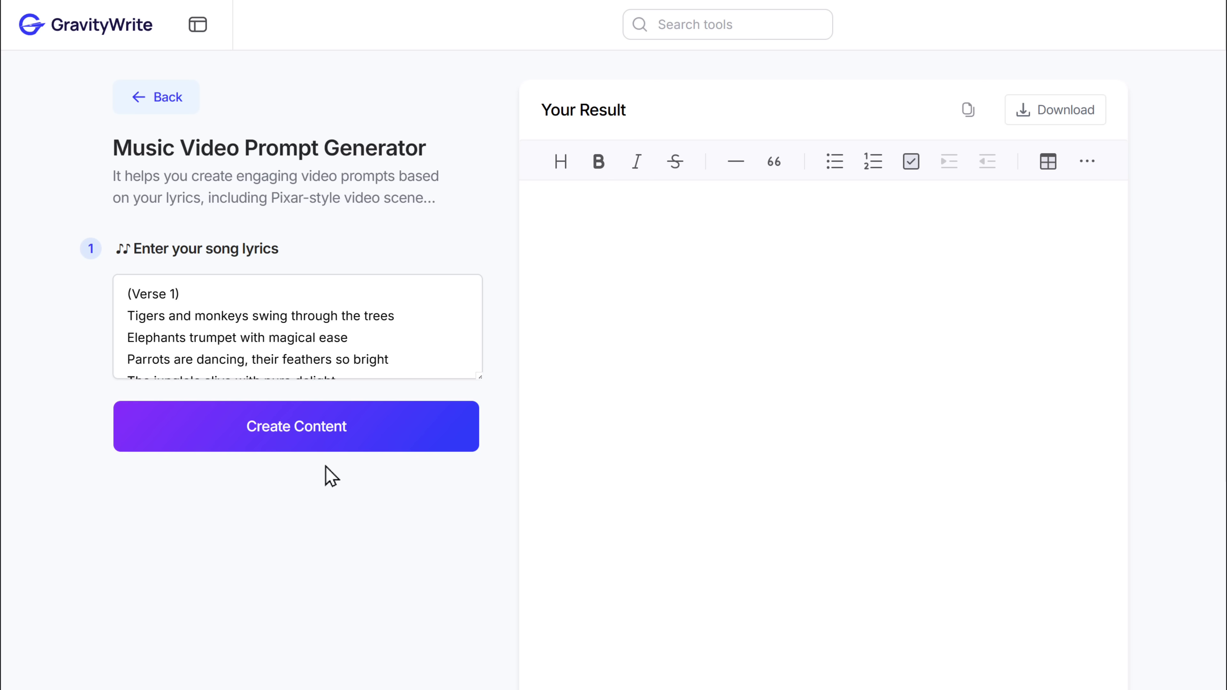
Generate music video prompts from the entered jungle song lyrics and review the resulting prompt list
click(292, 435)
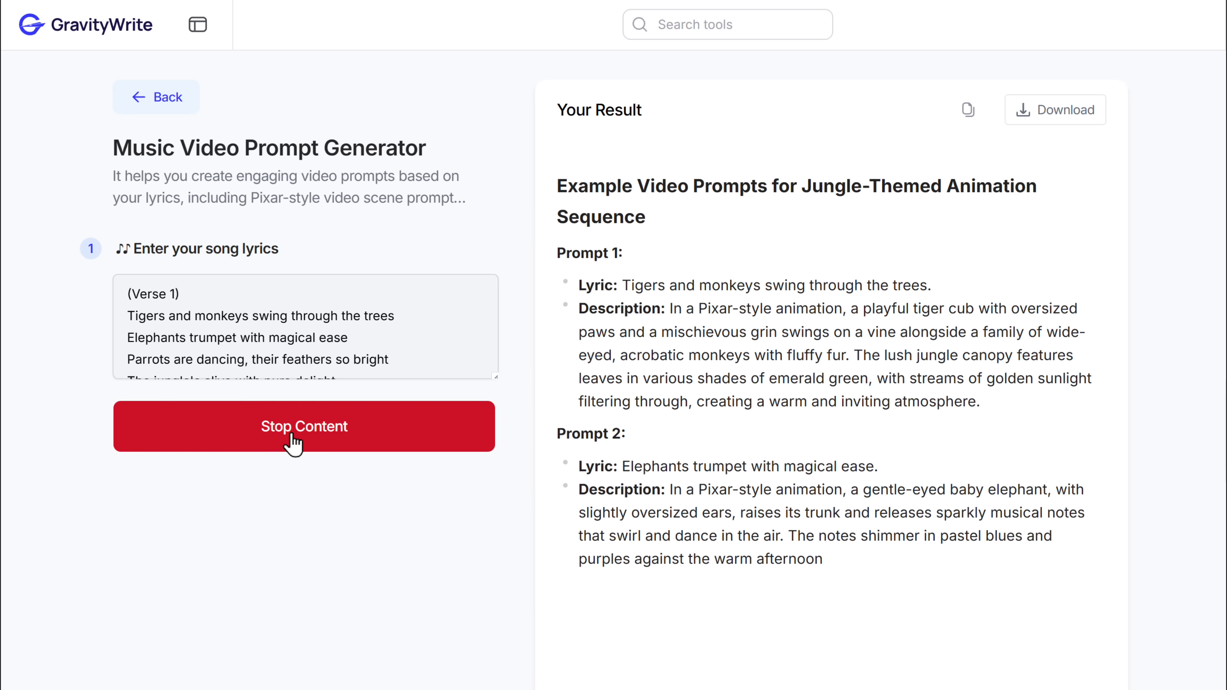
scroll(821, 415, down, 5)
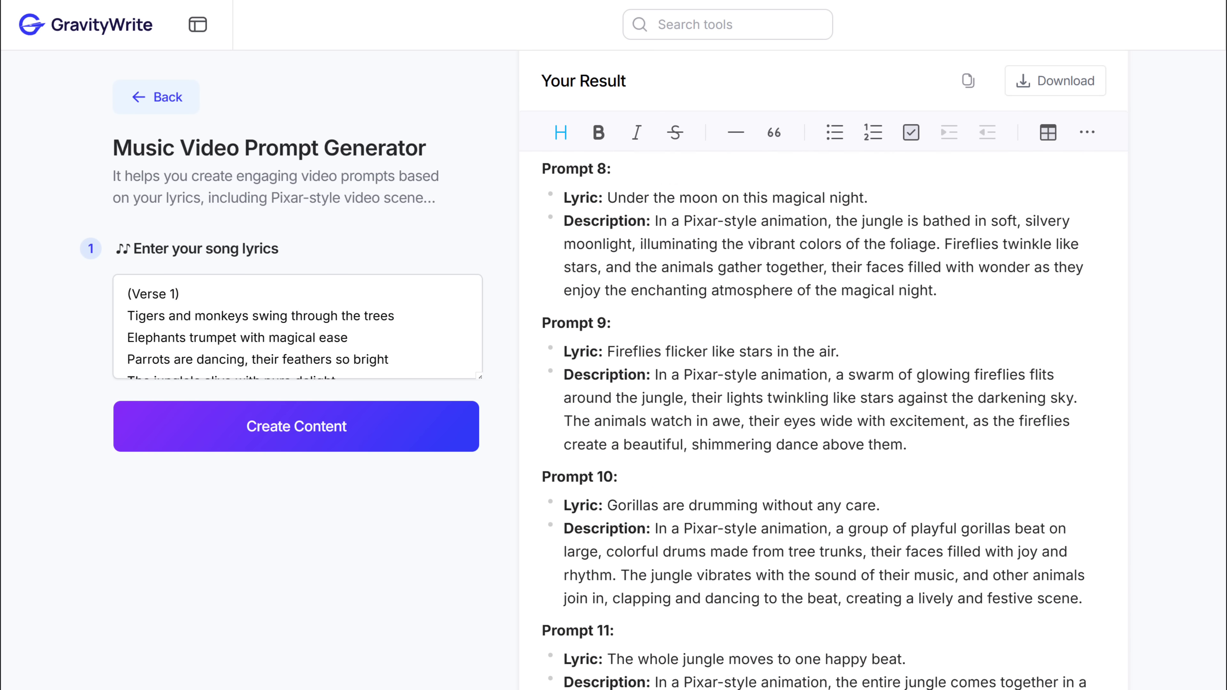
scroll(821, 416, up, 10)
scroll(821, 416, up, 5)
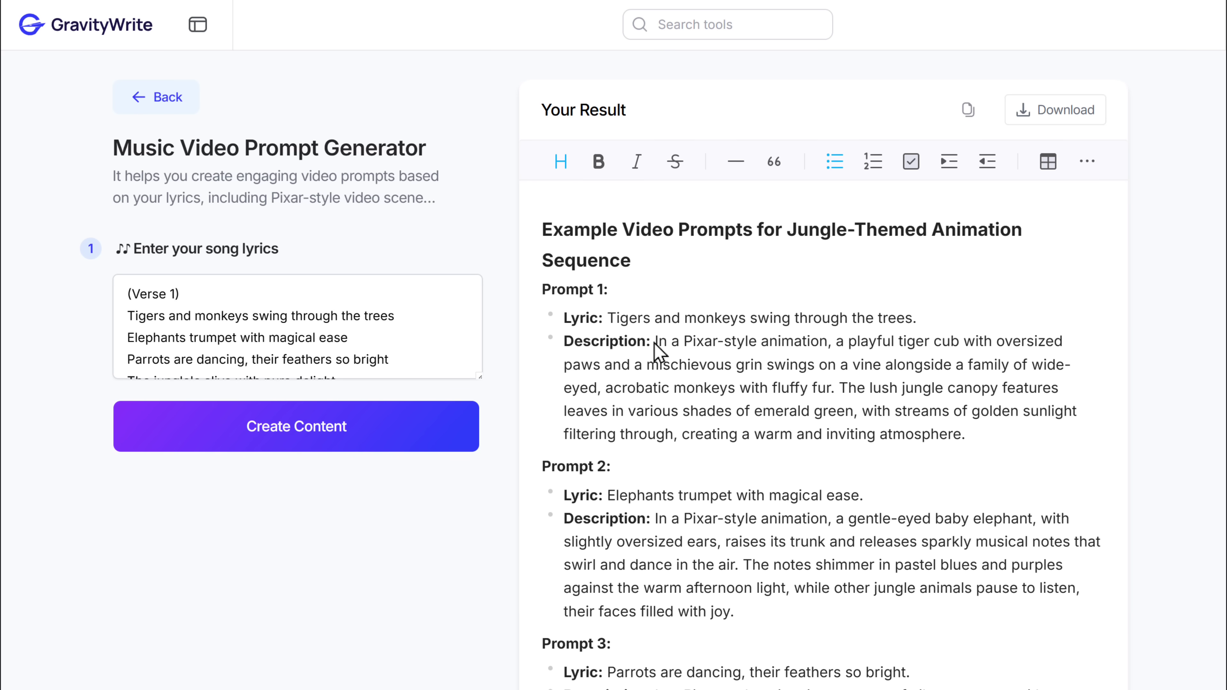
Copy the full description text of Prompt 1 about the playful tiger cub swinging with the monkeys
drag(693, 352, 963, 434)
right_click(963, 434)
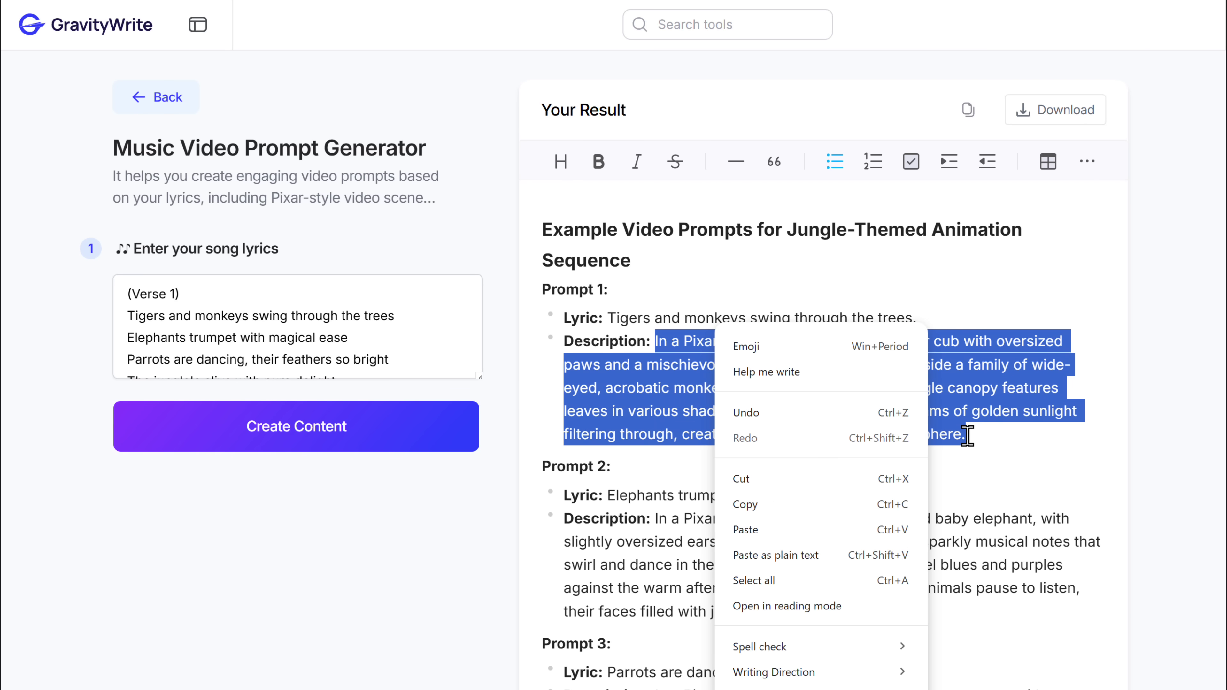
click(826, 502)
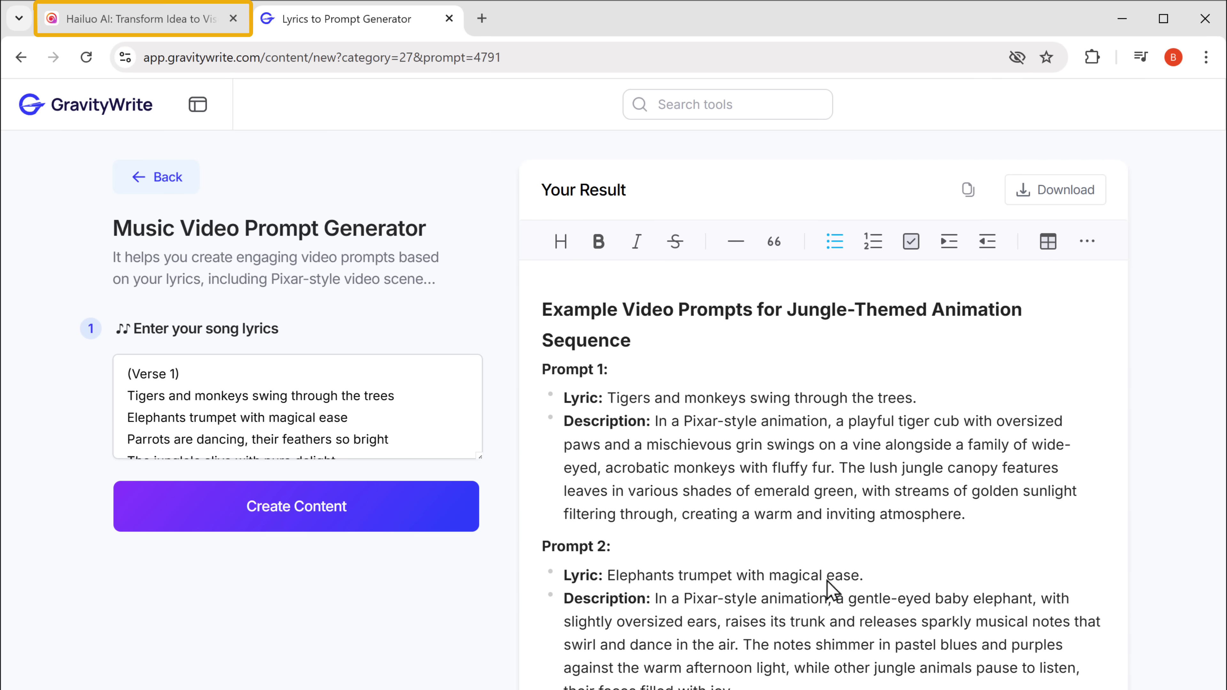
Switch to Hailuo AI, paste the copied description as the text-to-video prompt and generate the video
click(138, 30)
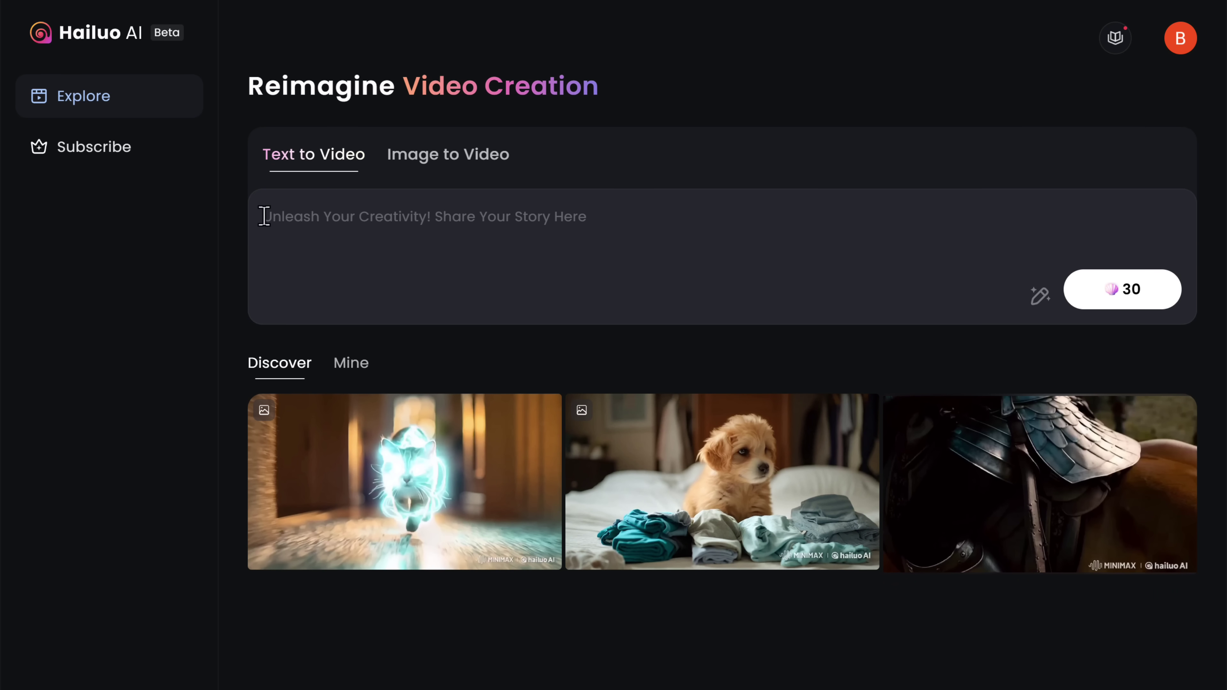
right_click(265, 294)
click(365, 425)
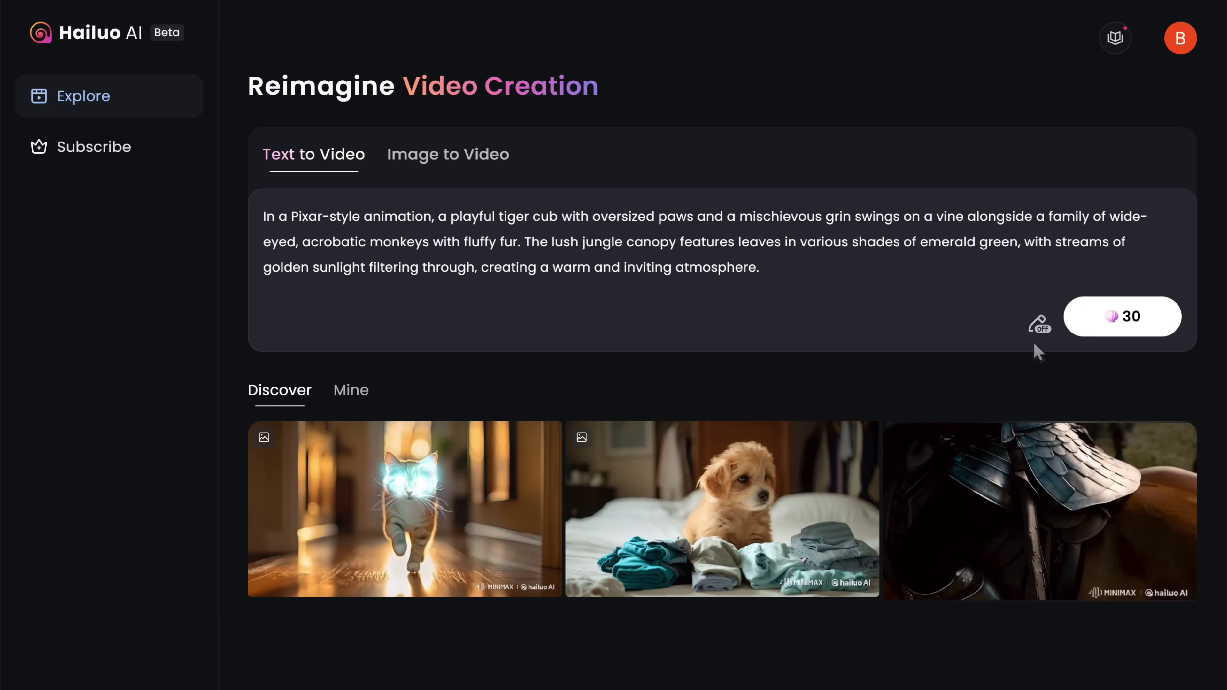
click(1121, 329)
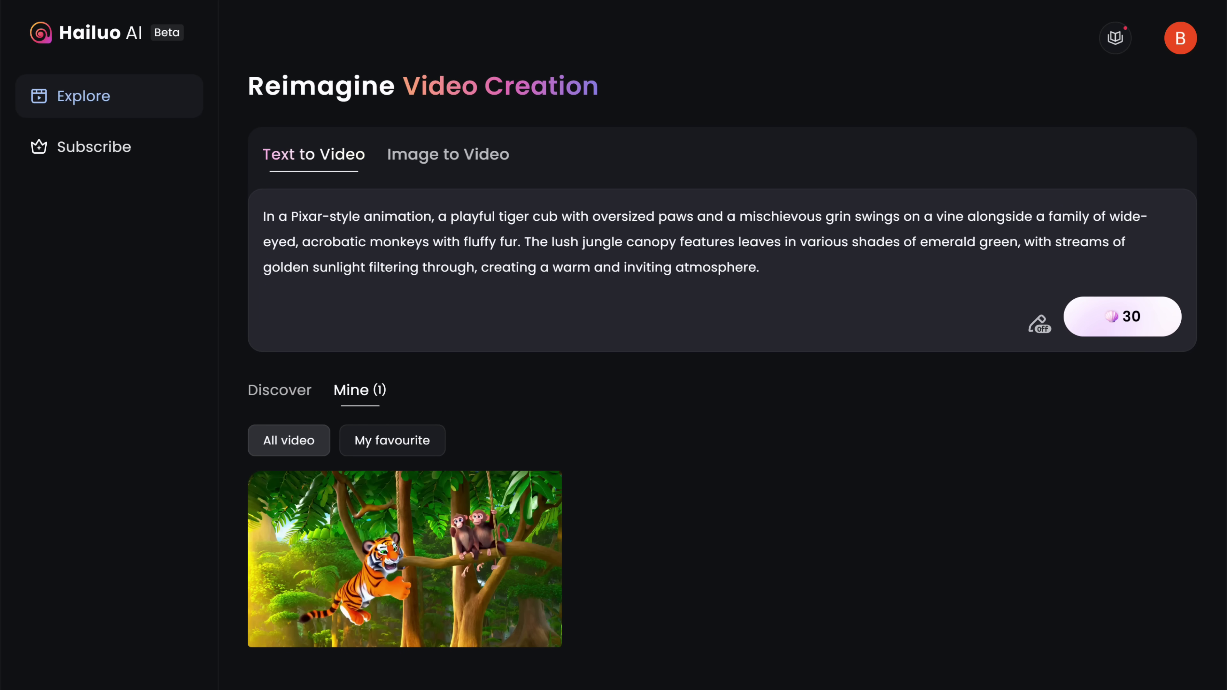
Play the generated tiger and monkeys video and download it
click(400, 565)
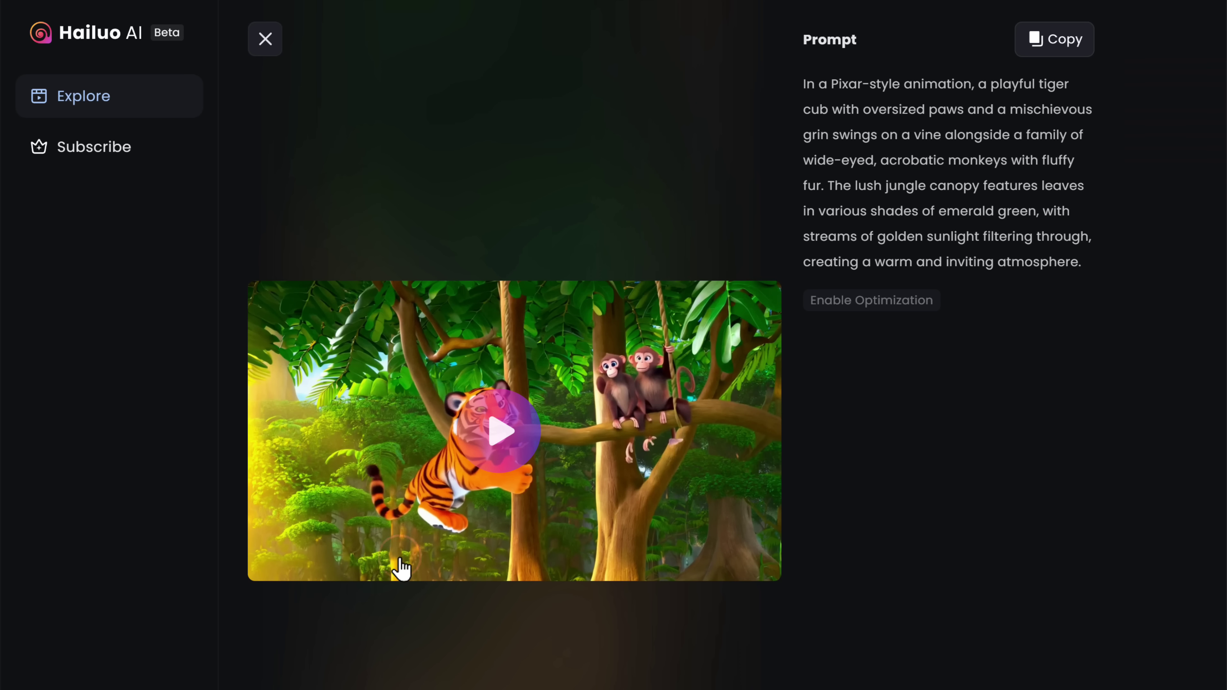
click(497, 433)
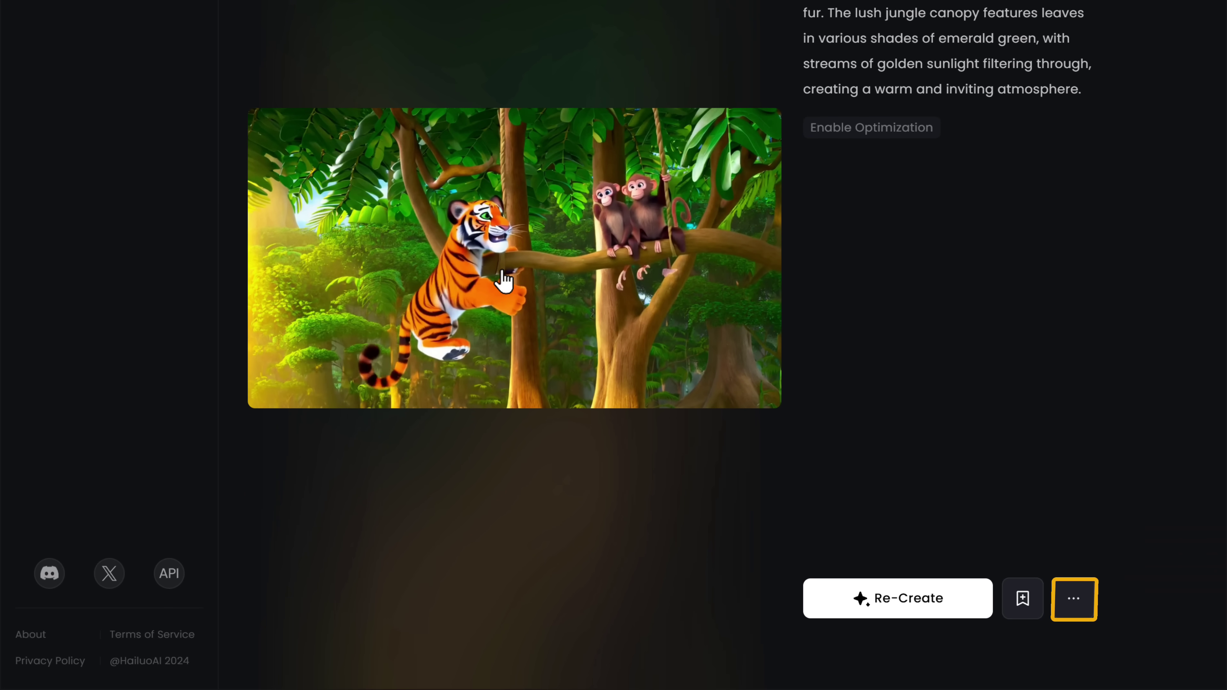
click(1072, 607)
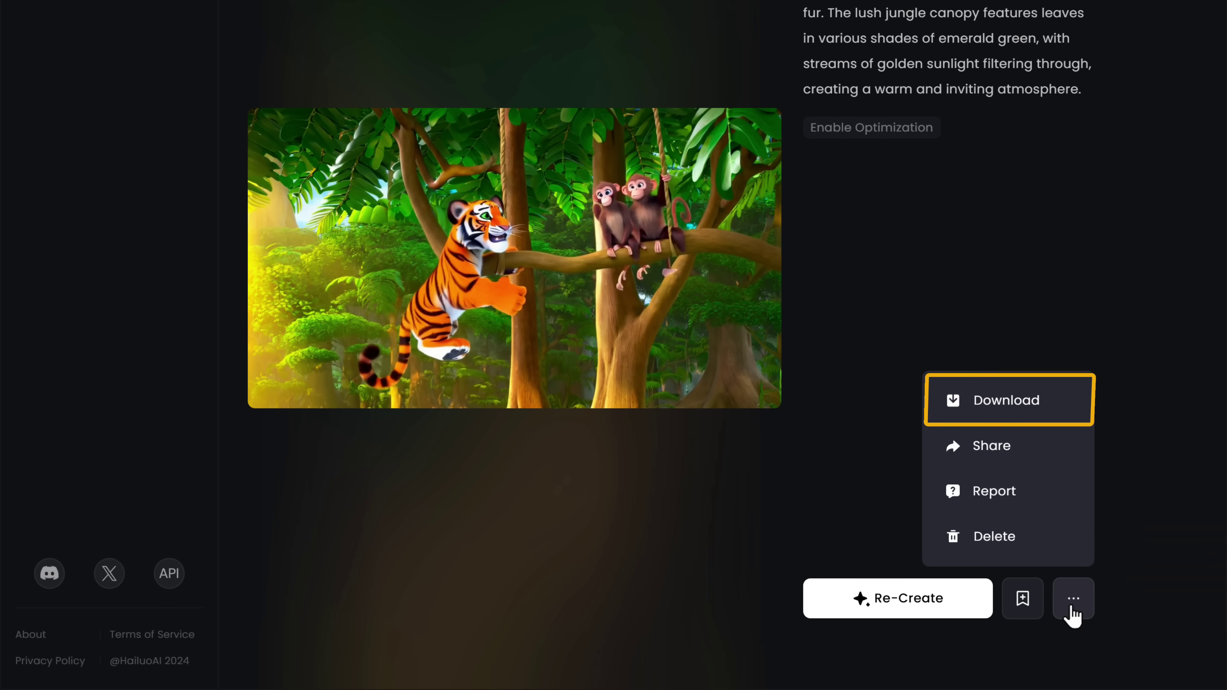
click(1009, 409)
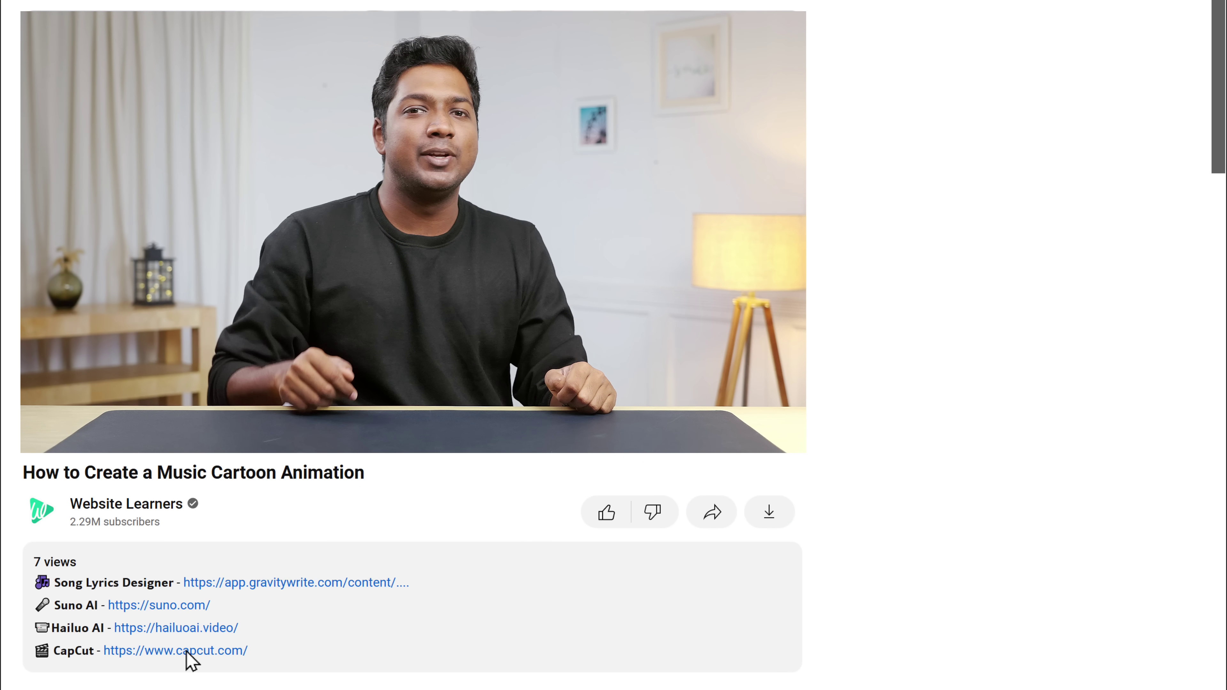
Go to CapCut's website, start the online editor and create a new 16:9 video project
click(186, 650)
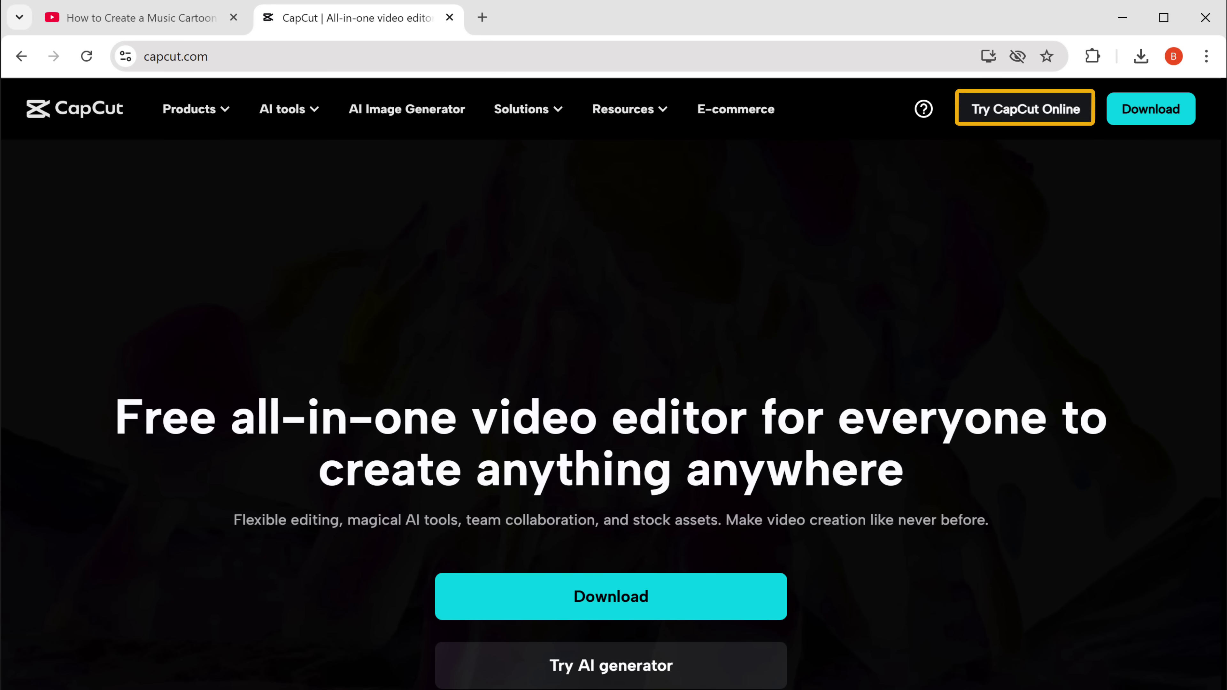
click(1035, 121)
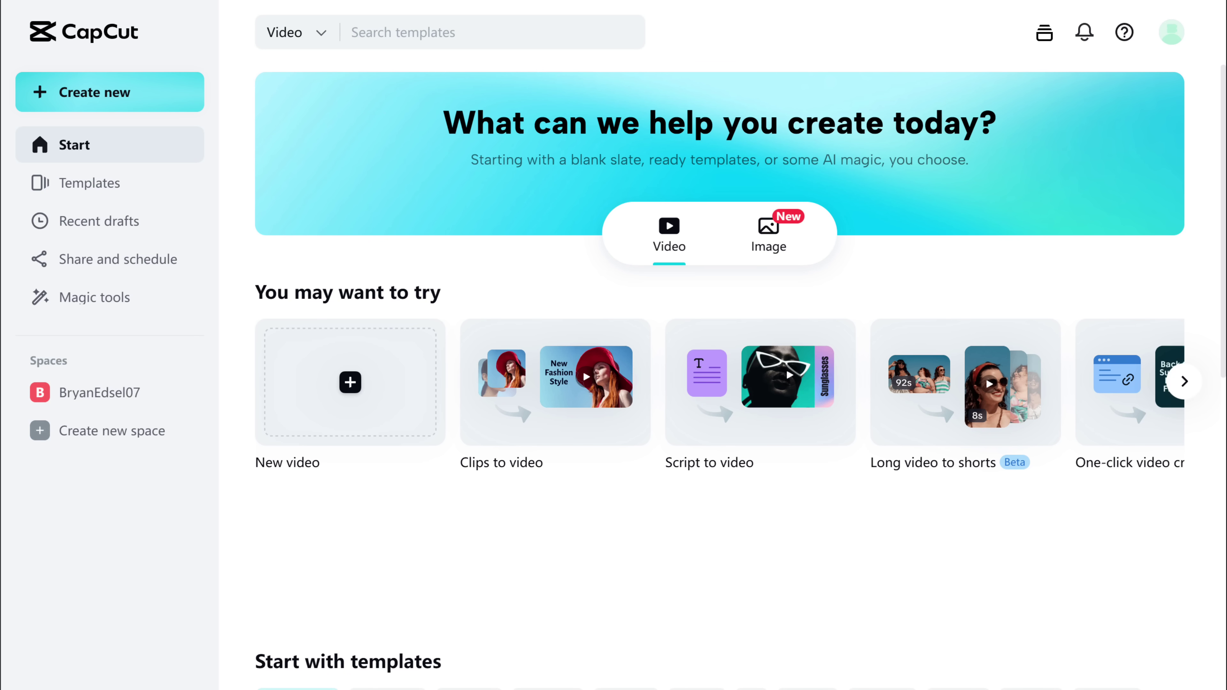
click(102, 102)
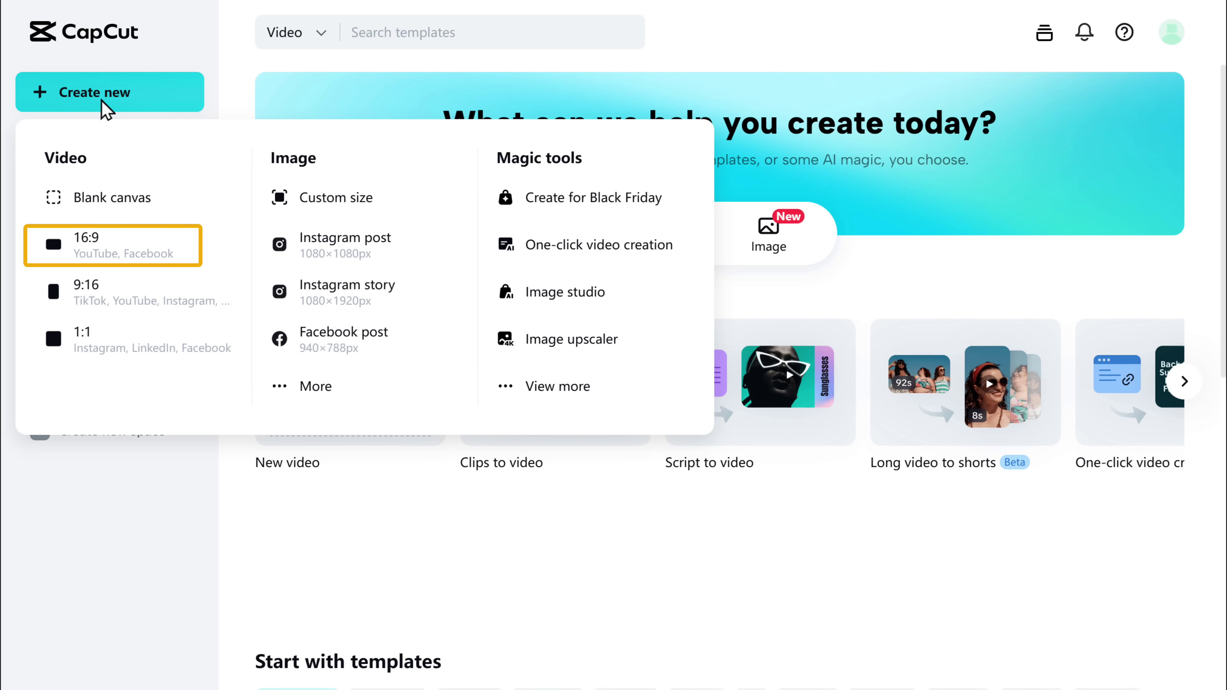
click(119, 247)
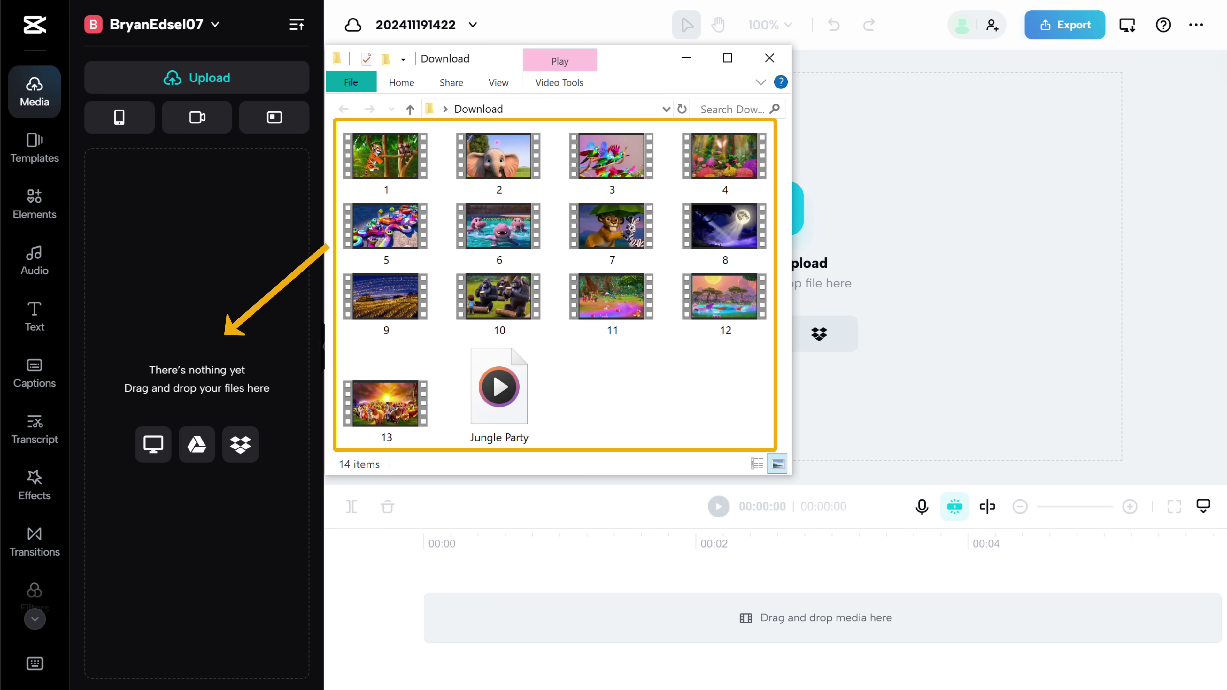
Upload video clips 1 to 13 and the Jungle Party song from the Download folder, and add Jungle Party.mp3 to the timeline
drag(338, 442, 199, 319)
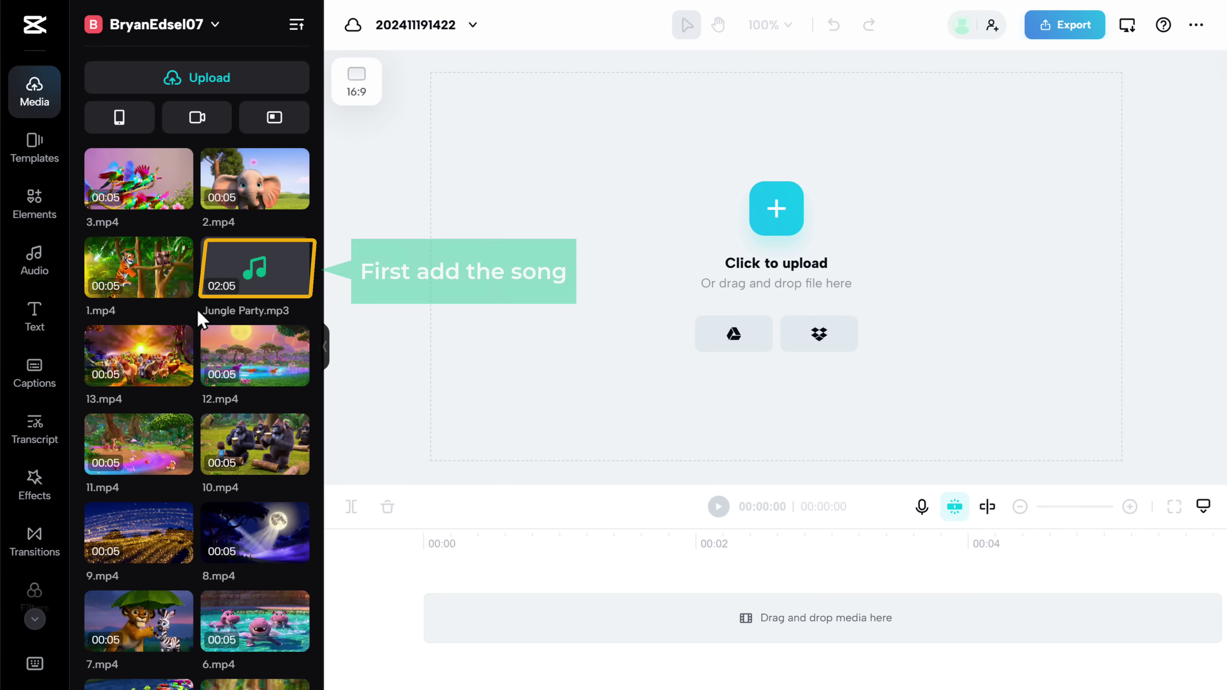
click(250, 284)
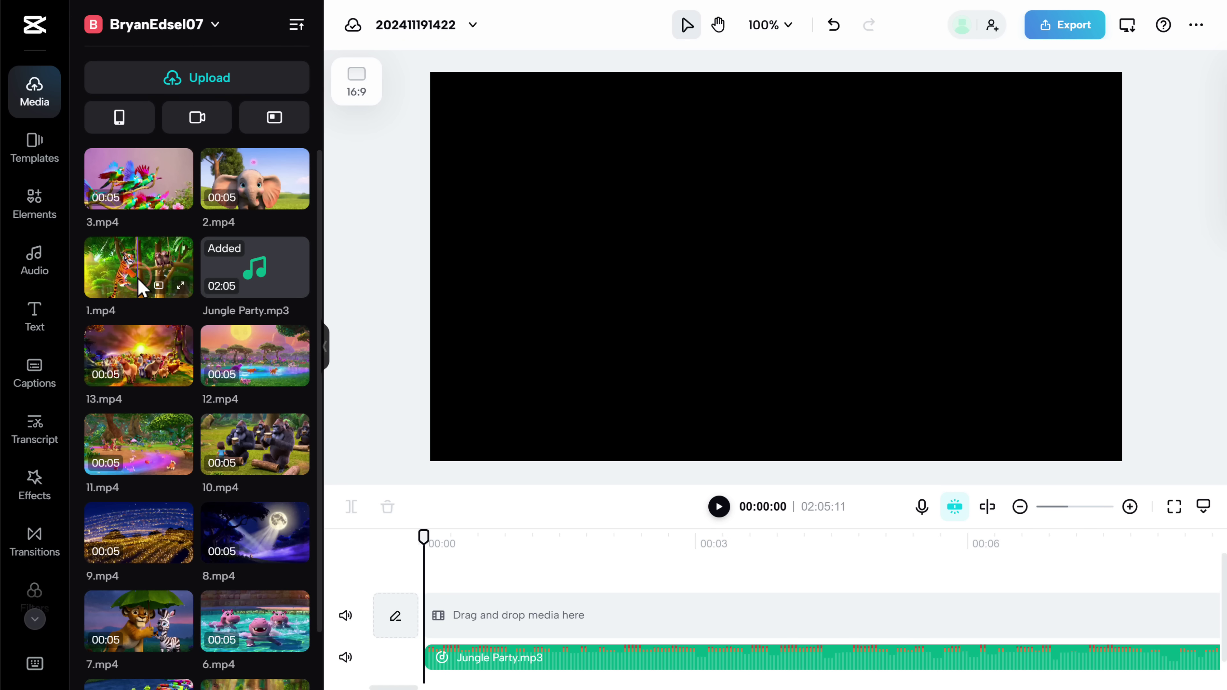
Place the numbered video clips in order above the song, starting with 1.mp4 at the beginning of the timeline
drag(142, 288, 424, 620)
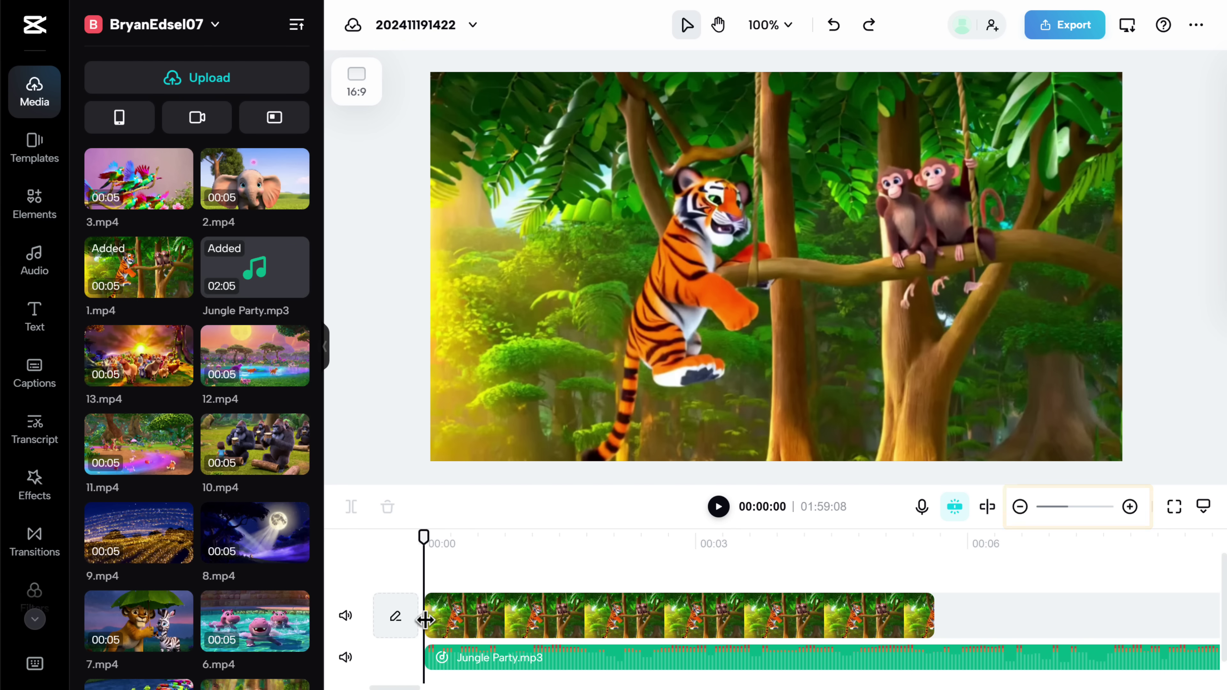
click(1020, 507)
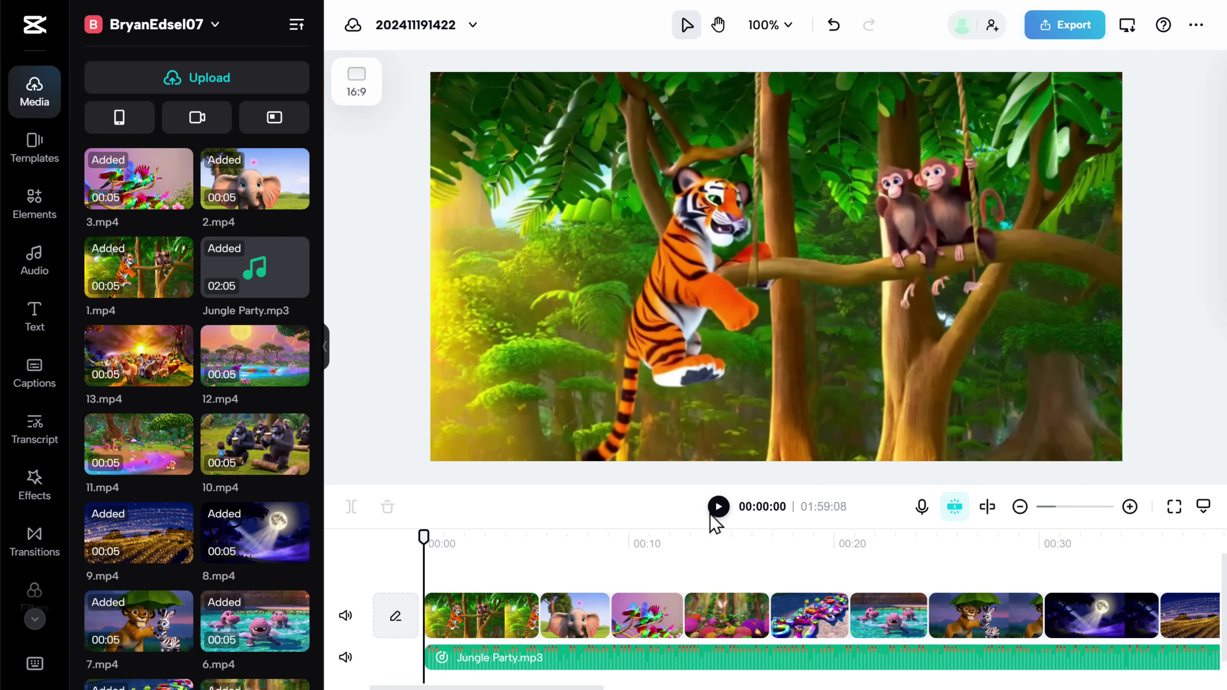
Play the opening clips with the song from the start and return the playhead to the beginning
click(718, 507)
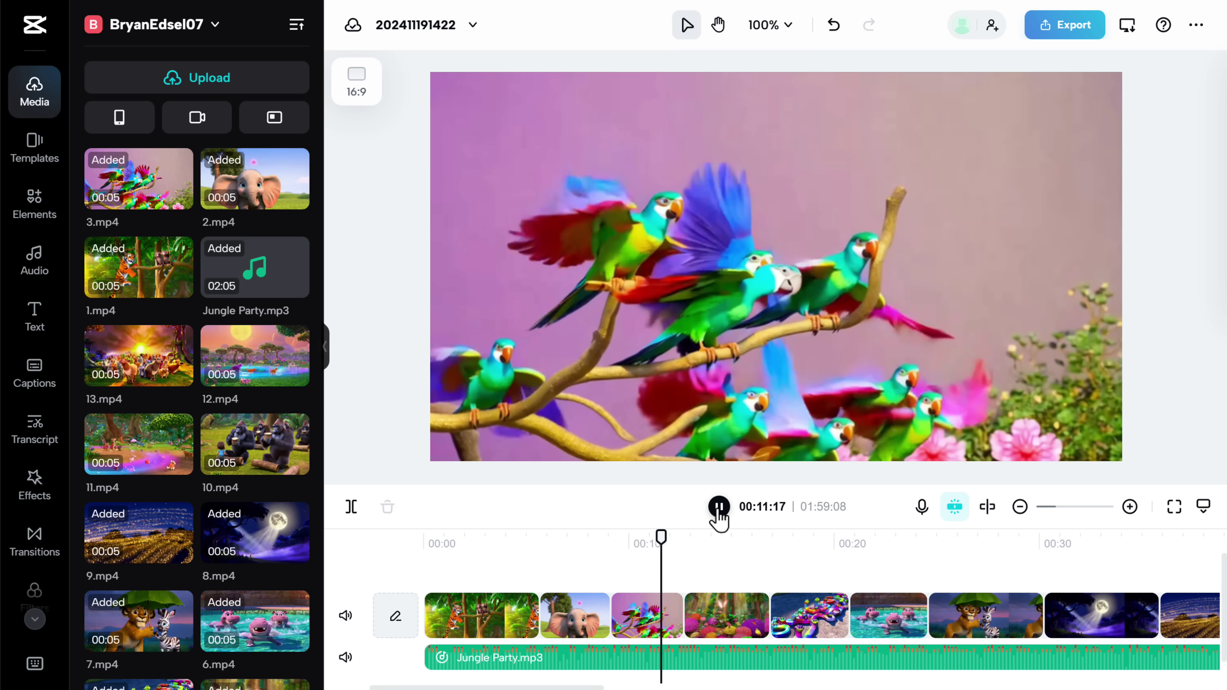
click(718, 506)
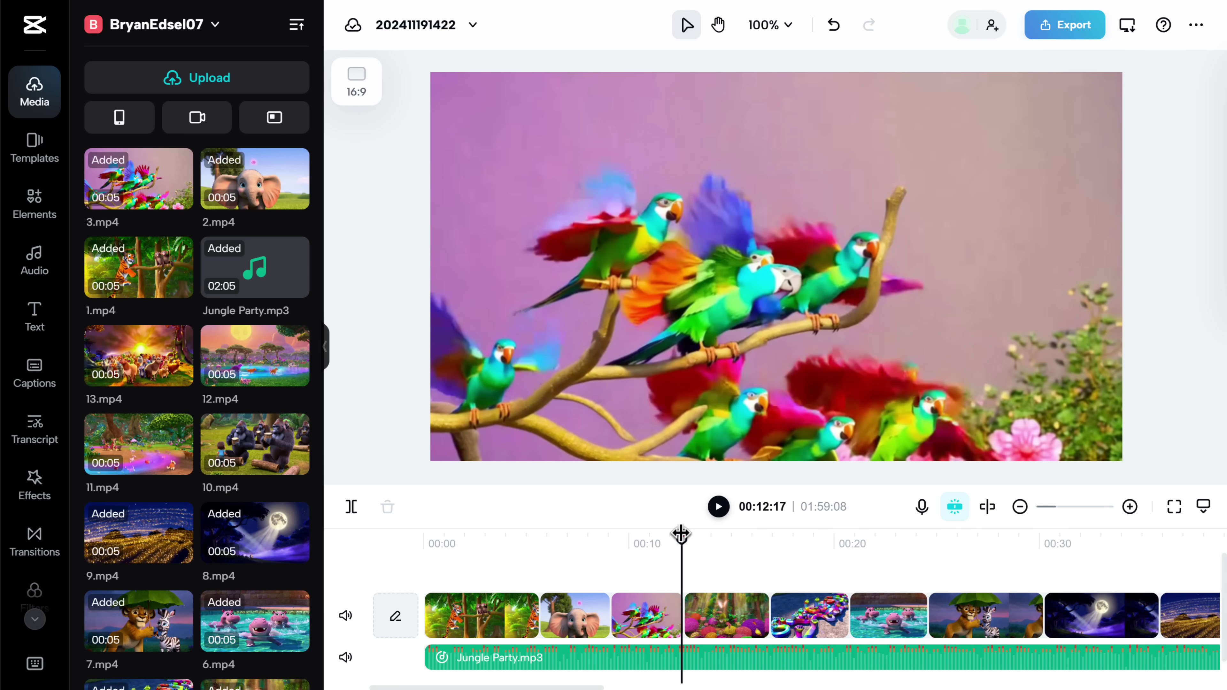
drag(681, 533, 420, 528)
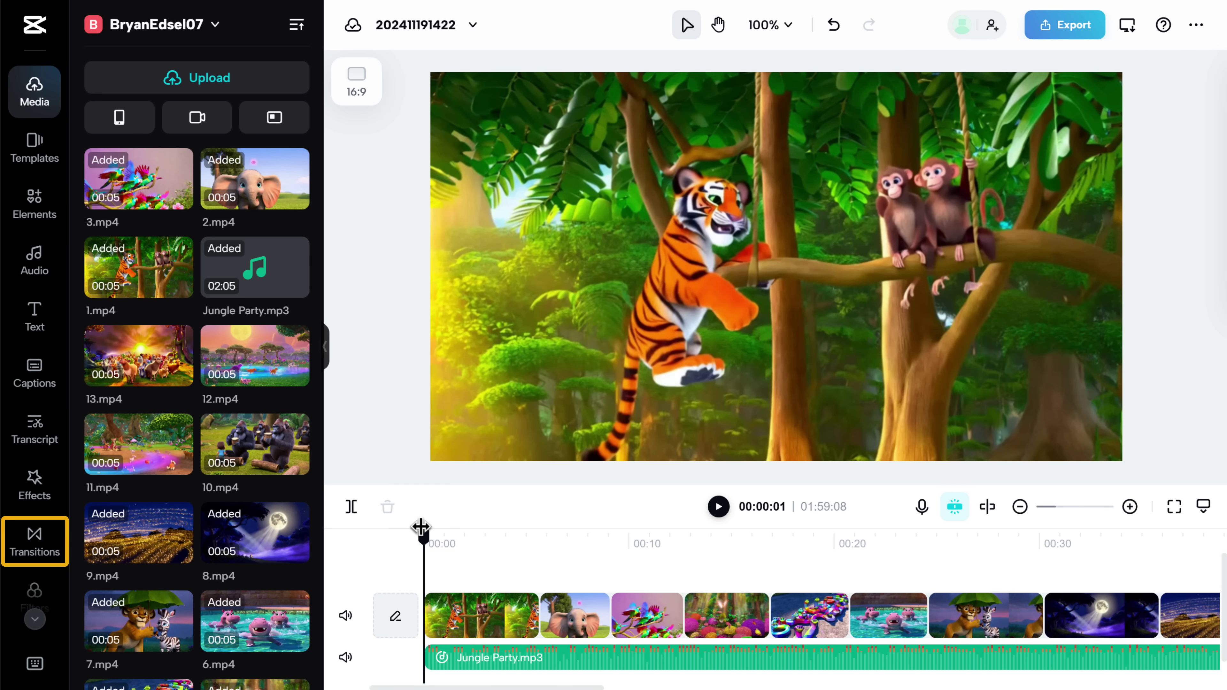
Add the trending Pull Out transition between the first and second clips and open its duration setting
click(32, 556)
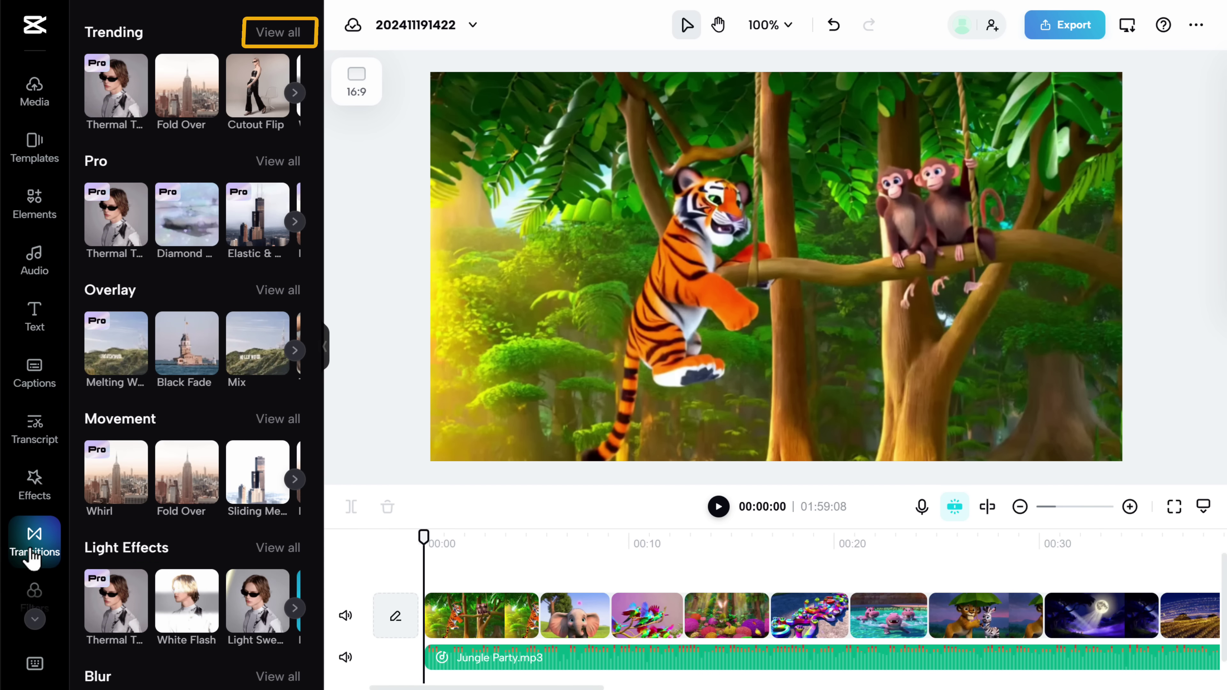
click(285, 37)
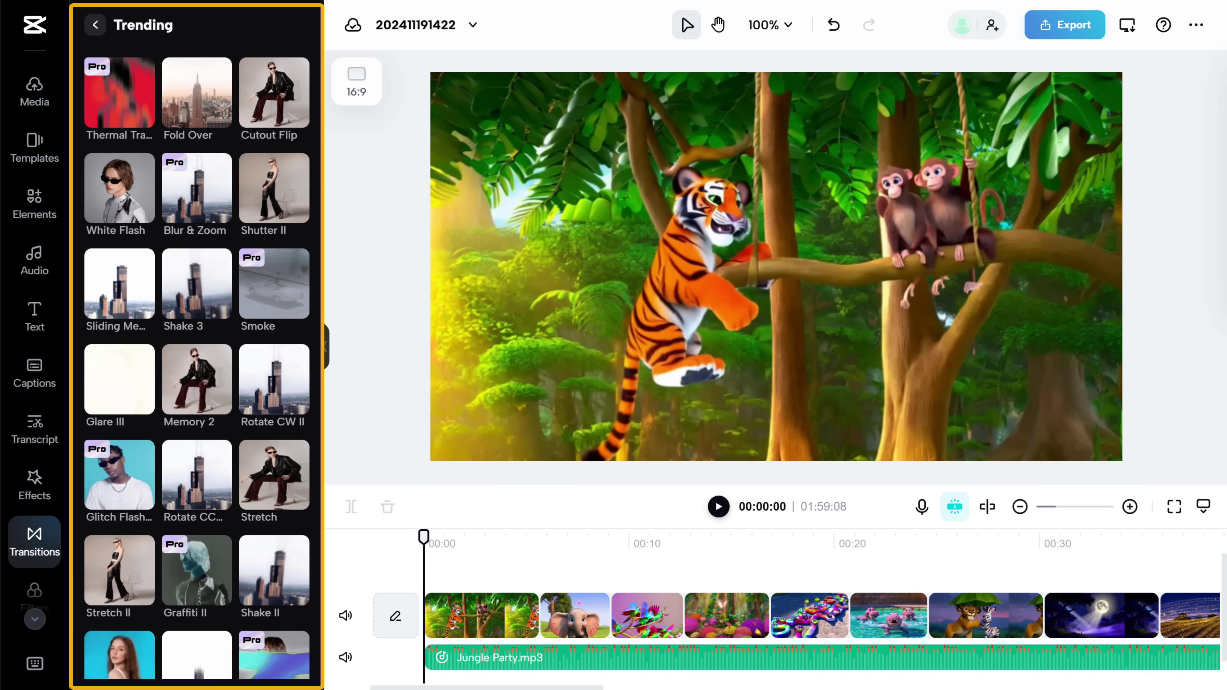
scroll(197, 346, down, 12)
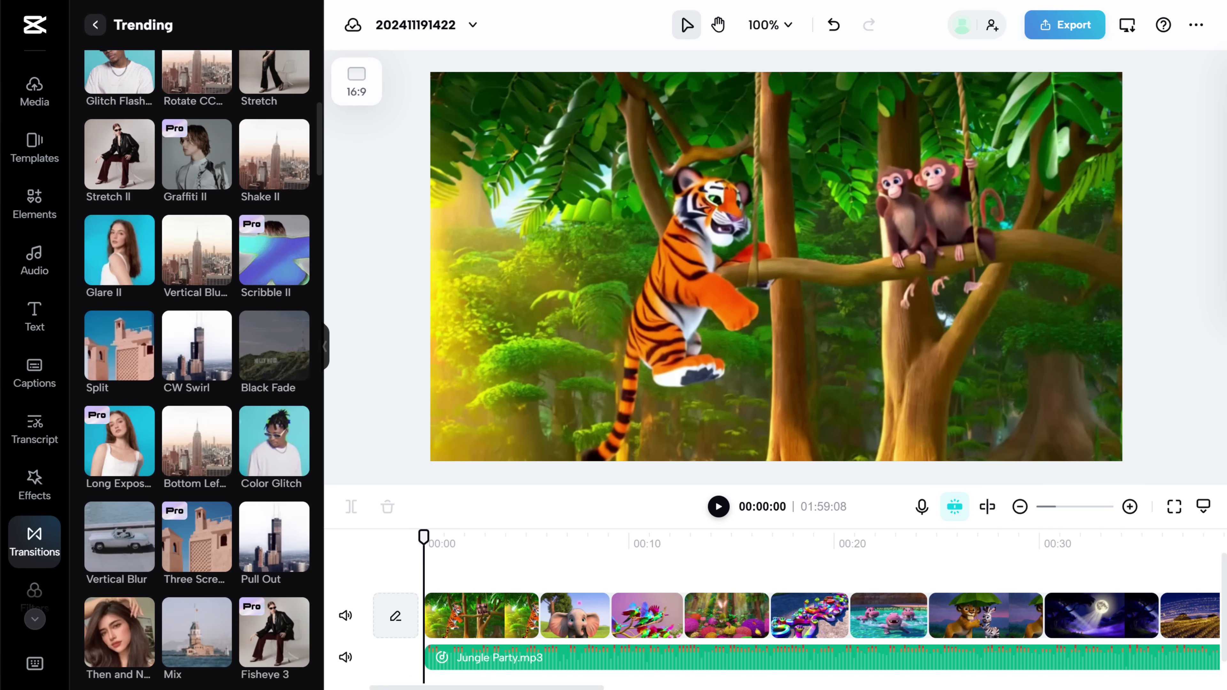
scroll(196, 346, down, 4)
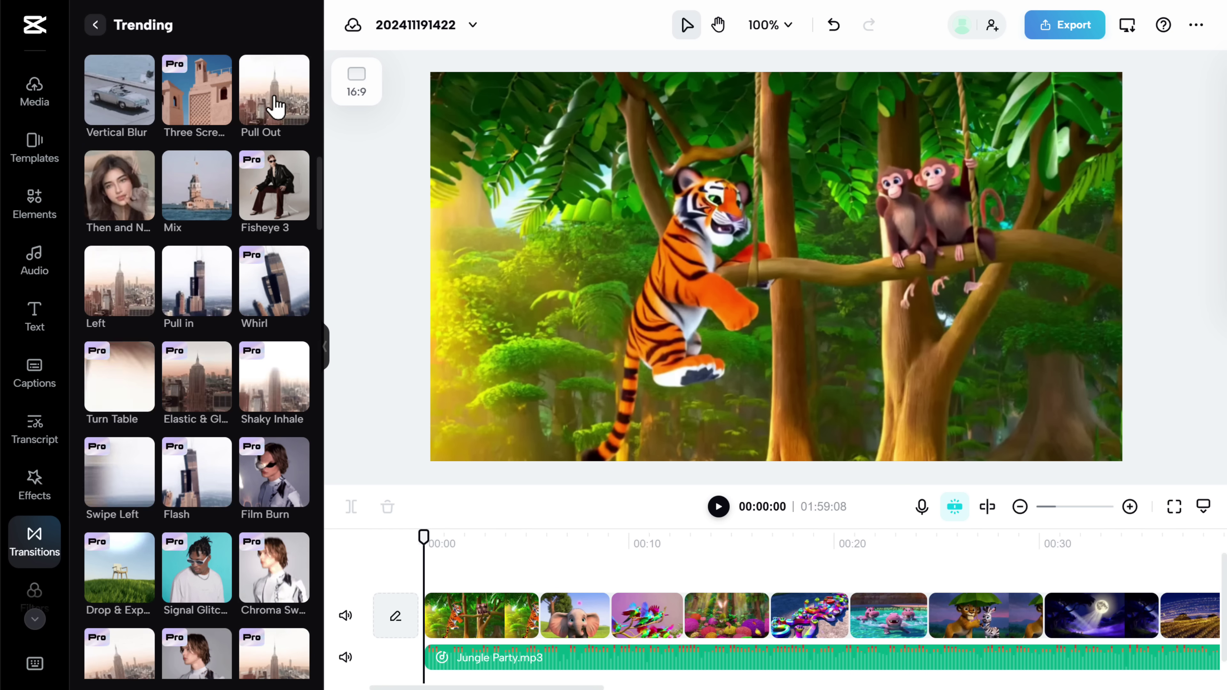
drag(274, 104, 541, 631)
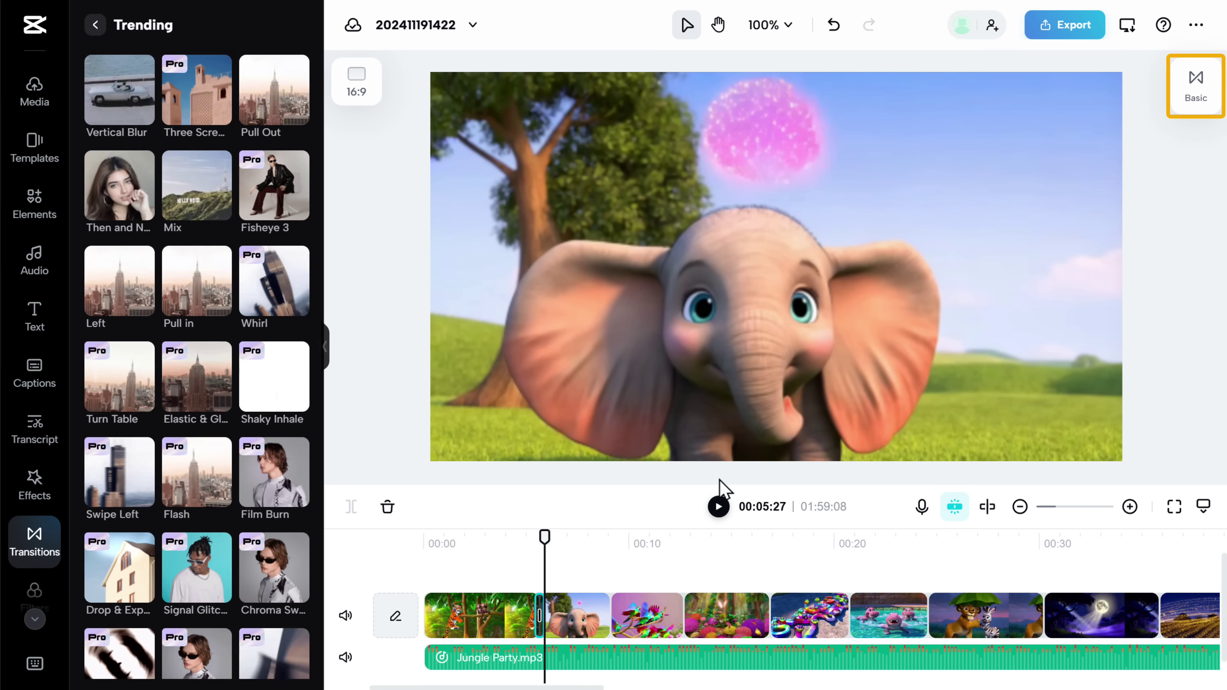
click(1197, 107)
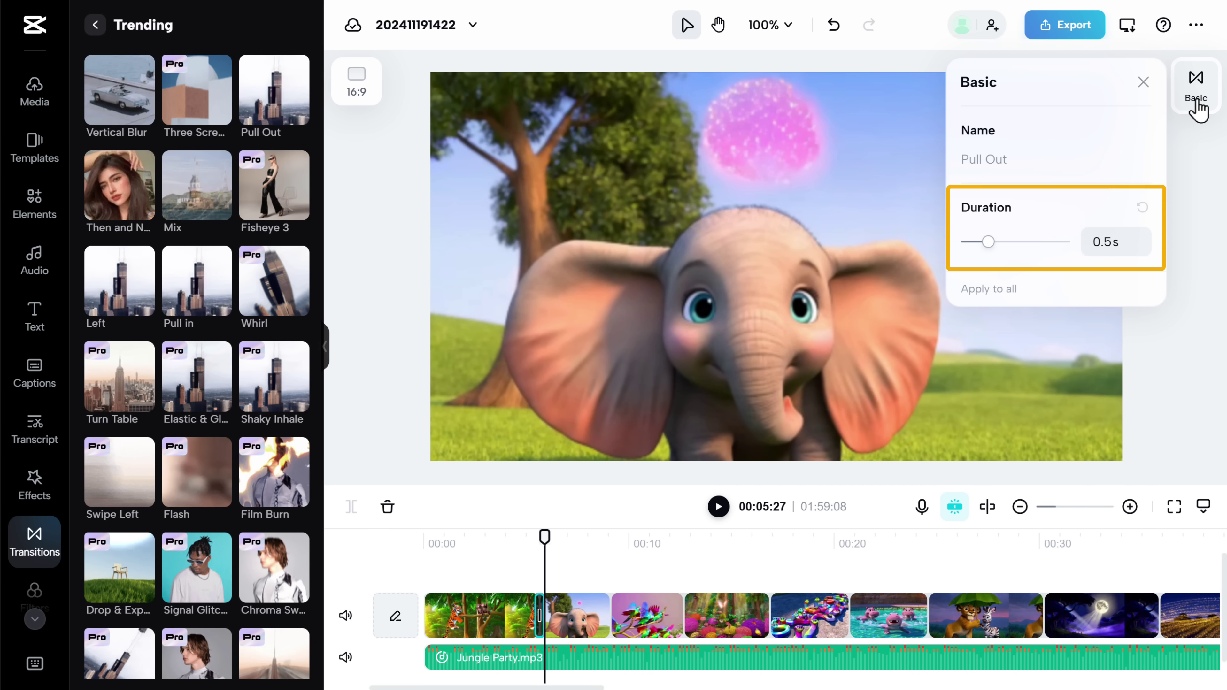
click(1143, 258)
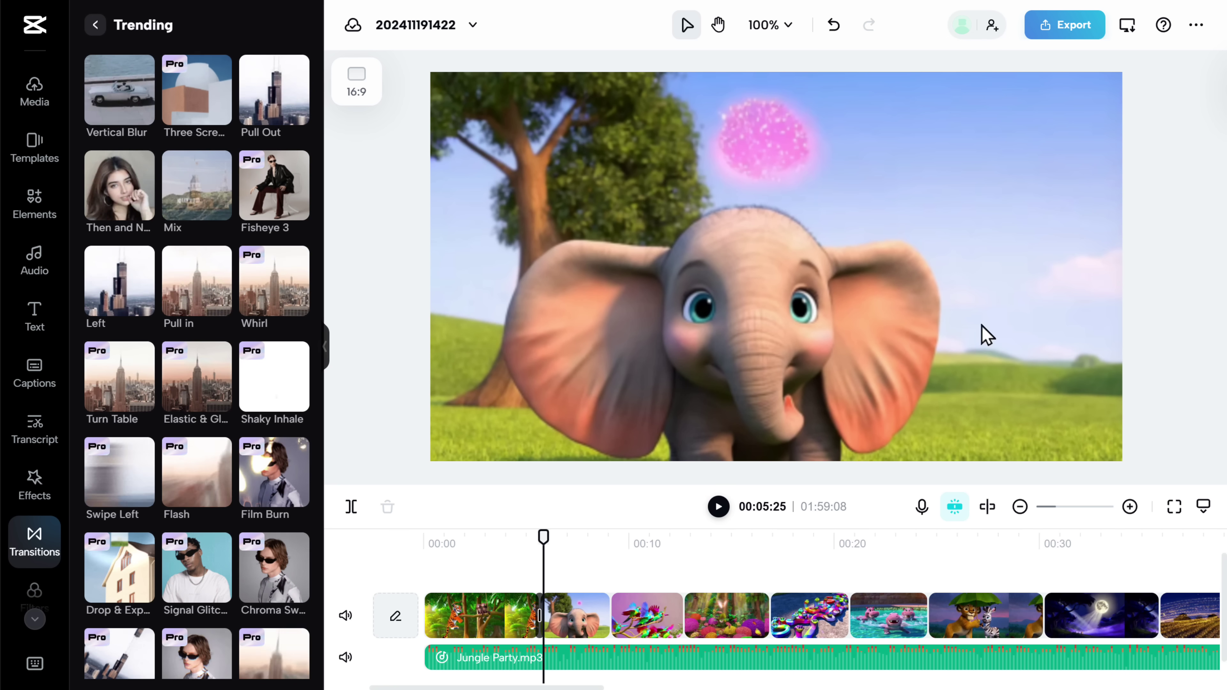
Preview the transition between the tiger and elephant clips by playing from near the start of the timeline
drag(553, 546, 454, 547)
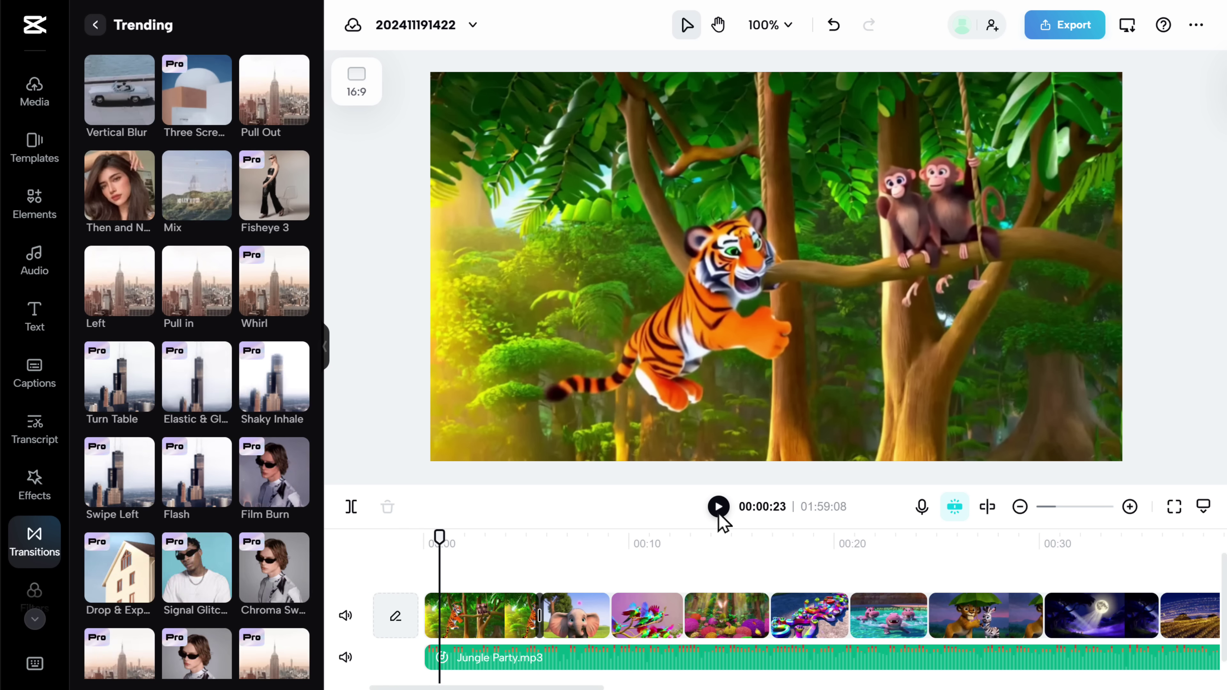
click(719, 512)
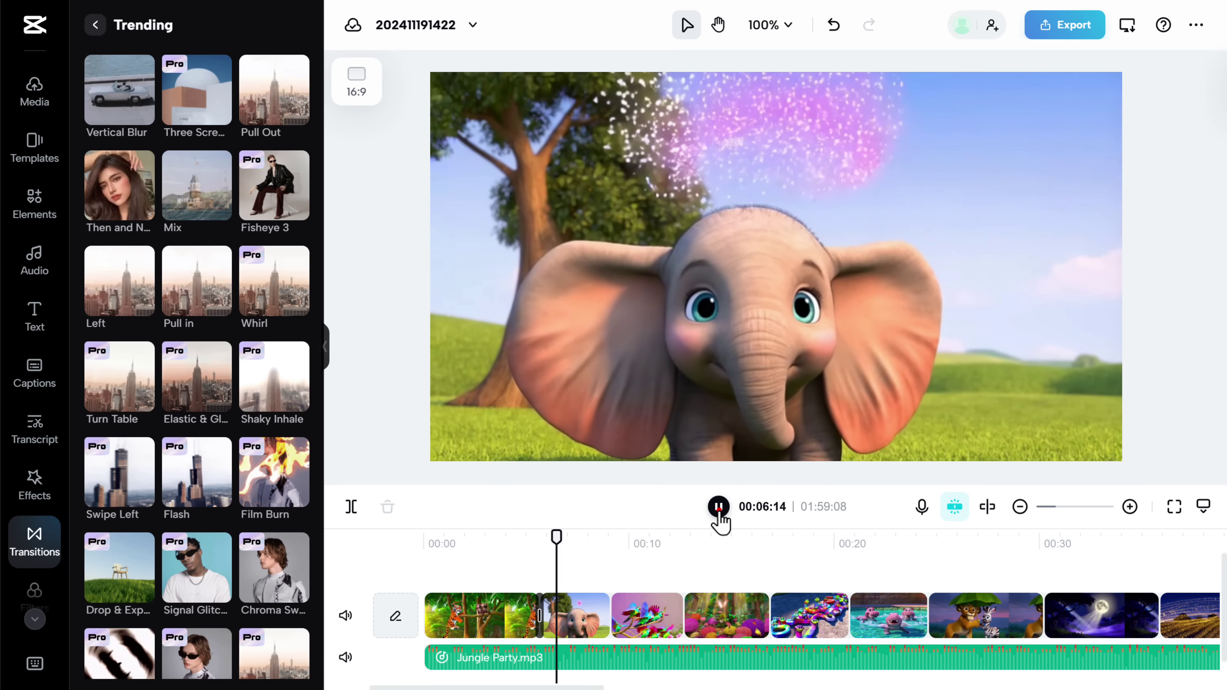
click(719, 512)
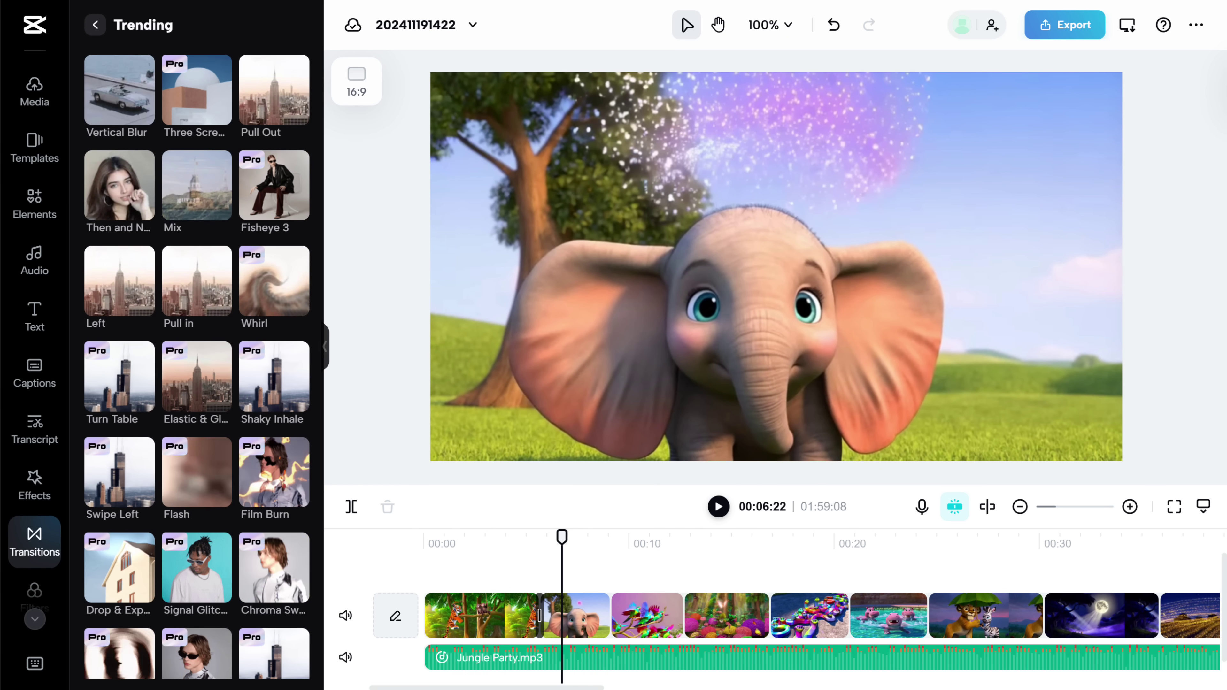
Add transitions between the remaining video clips on the timeline
click(725, 616)
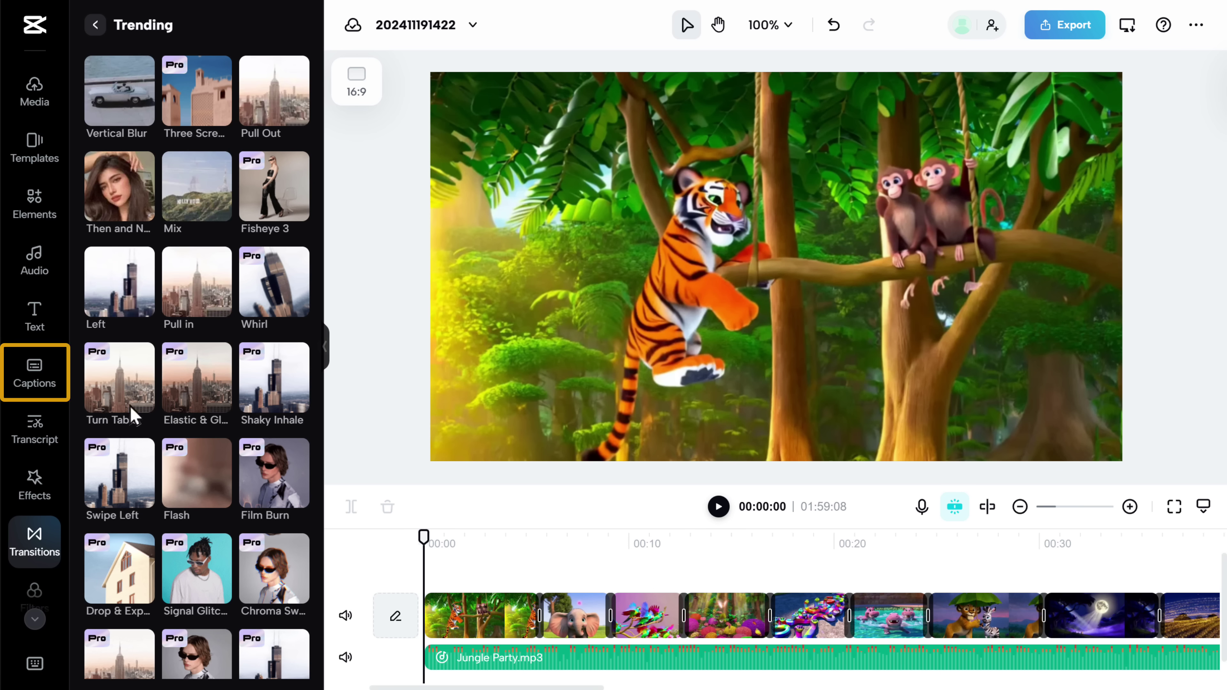
Generate captions from the song with Auto lyrics, using English (US) as the language
click(35, 392)
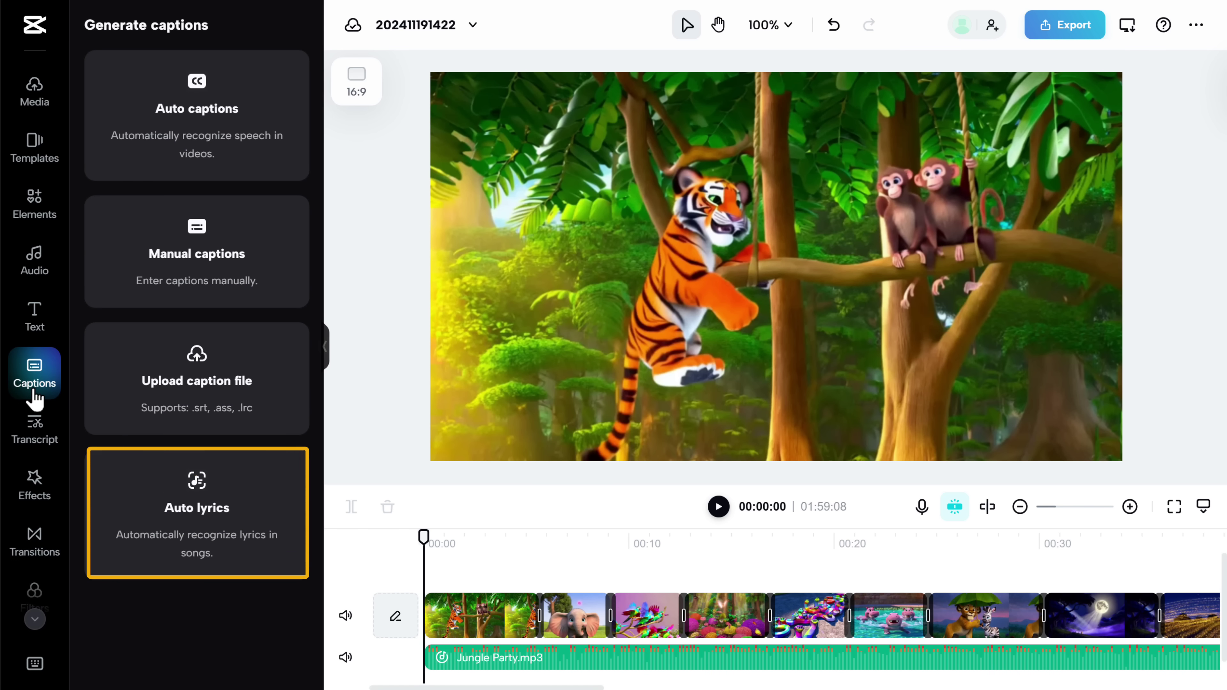
click(194, 524)
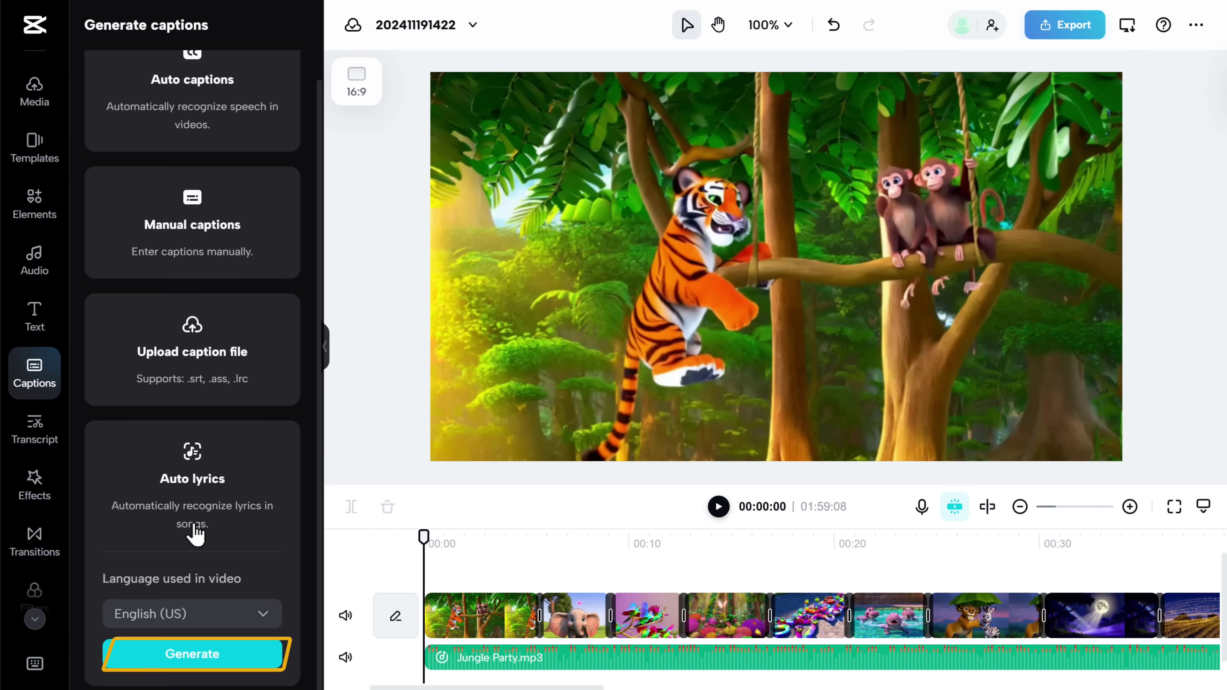
click(194, 655)
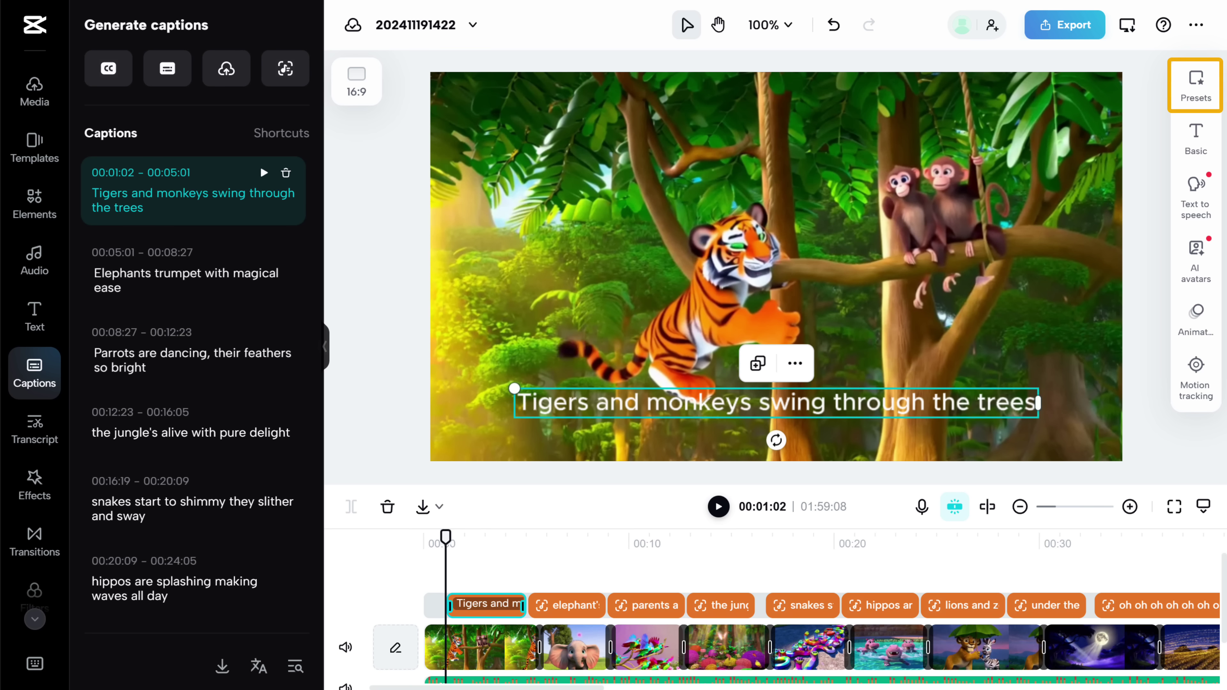
Apply the free bold italic "The quick" template, the first in the fourth row, to the lyric captions
click(1197, 89)
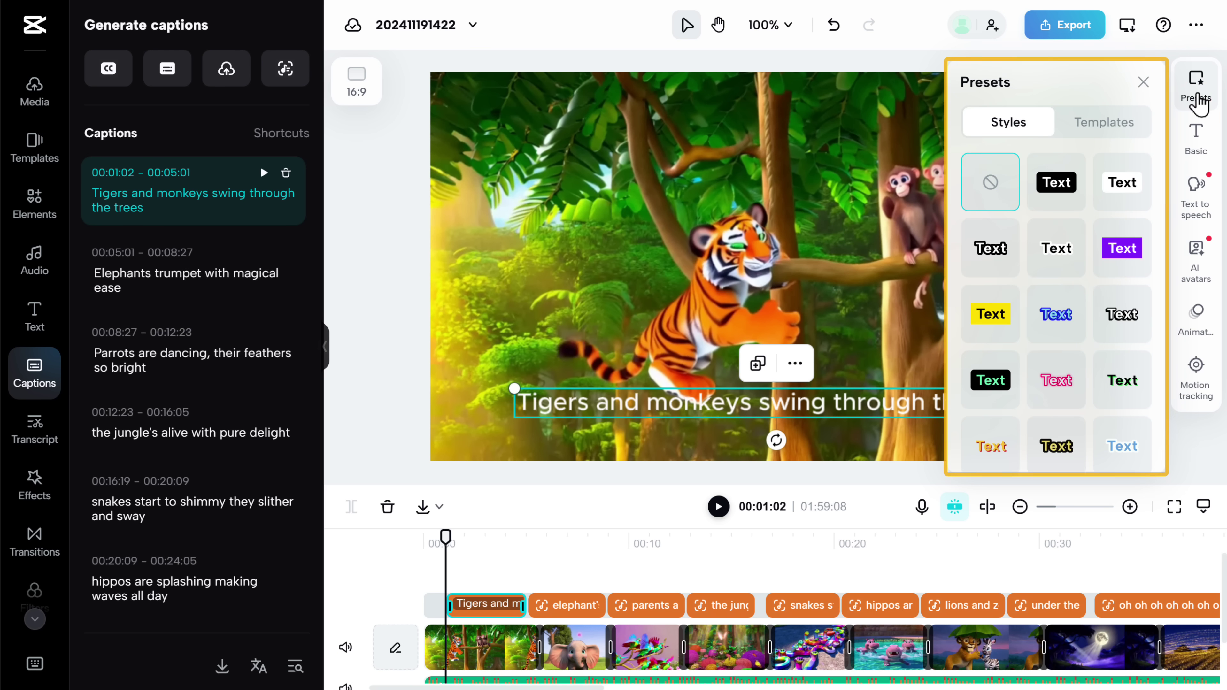
click(1101, 130)
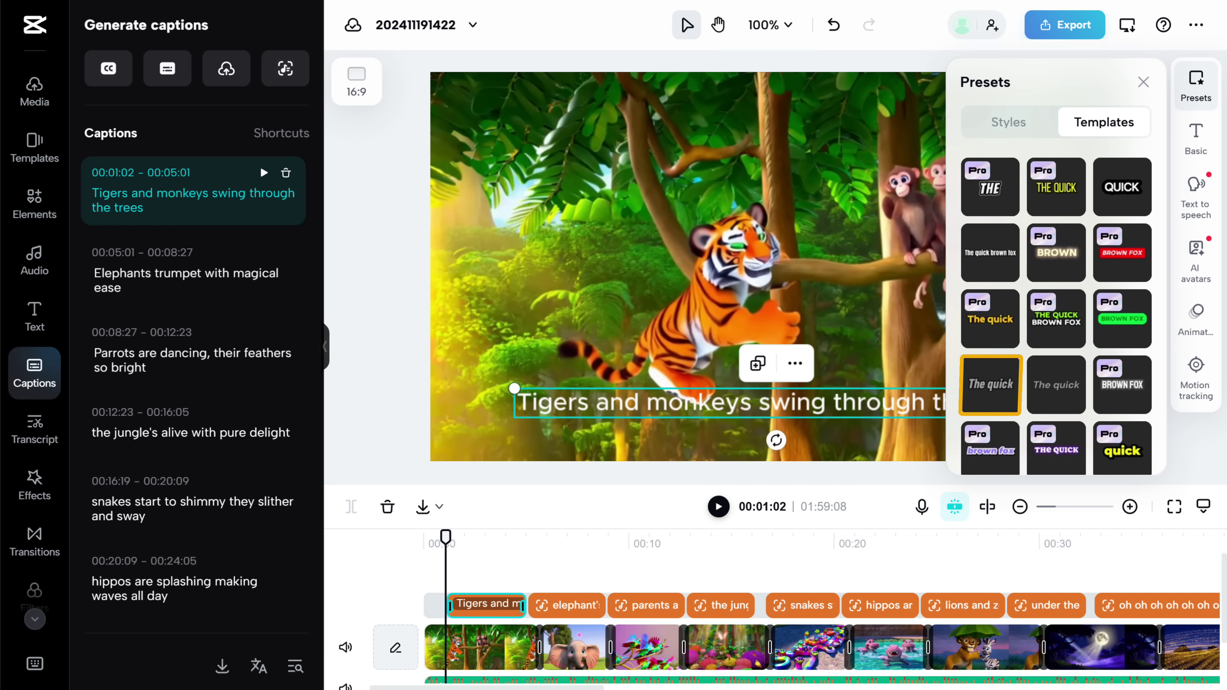
click(991, 393)
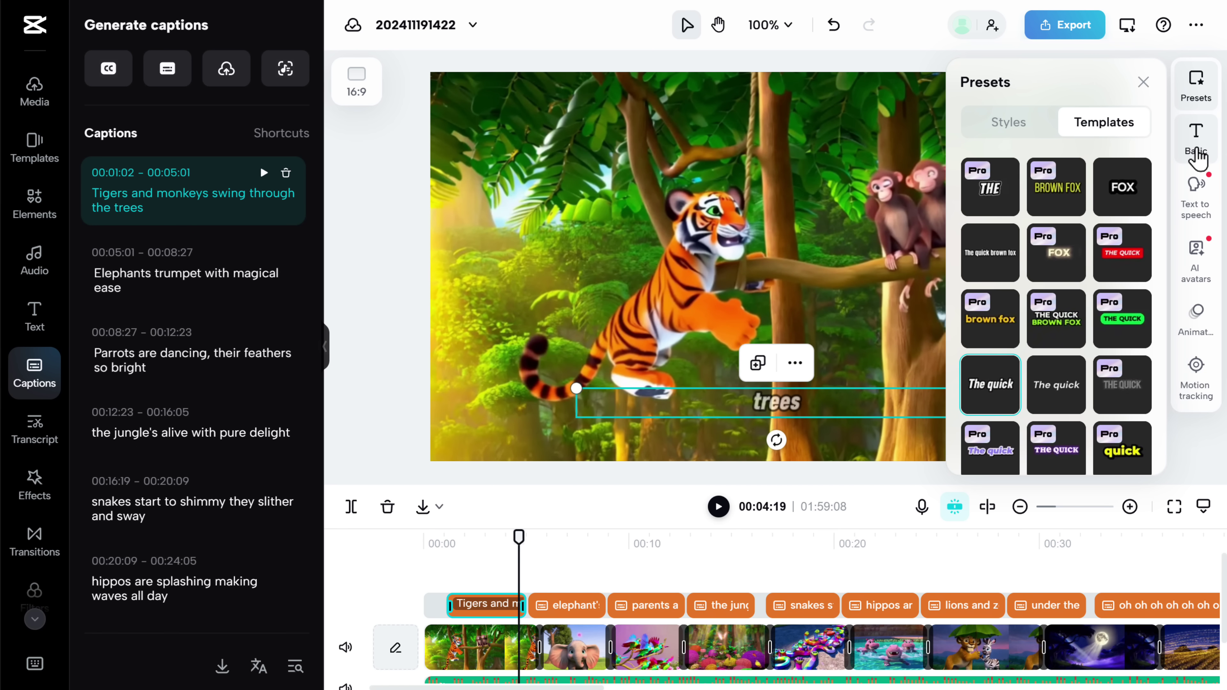
Set the captions' font to Sora-Bold and their fill colour to yellow
click(1196, 153)
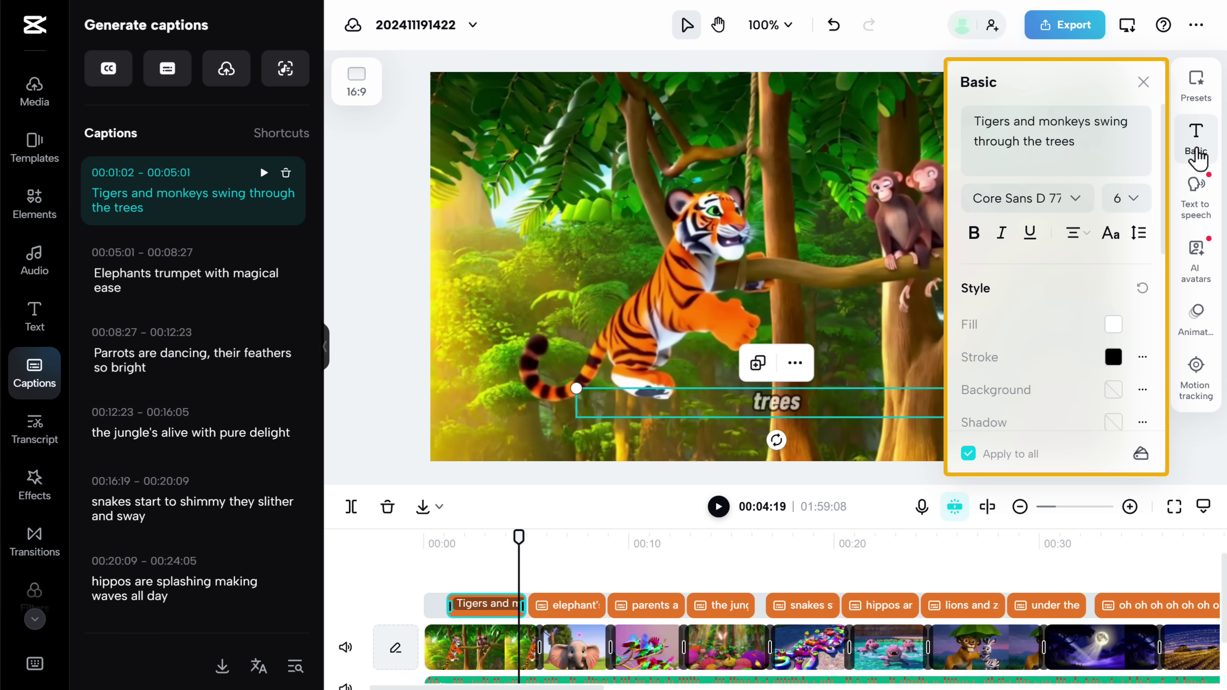
click(1074, 199)
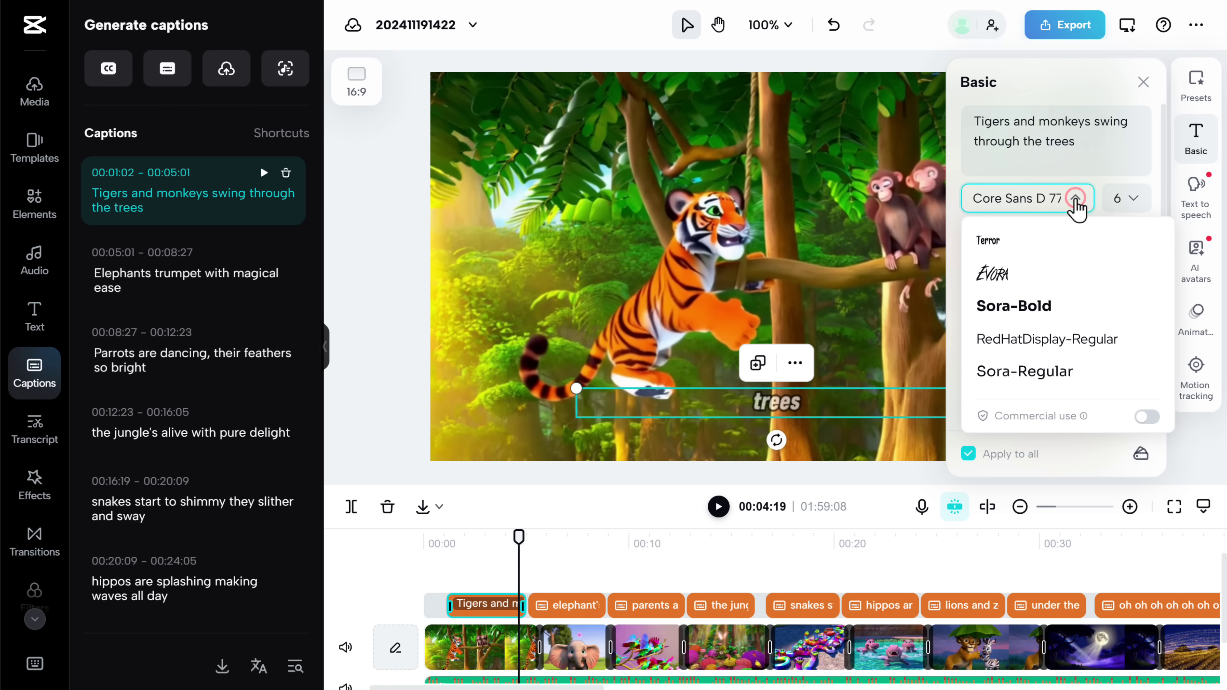
click(1057, 313)
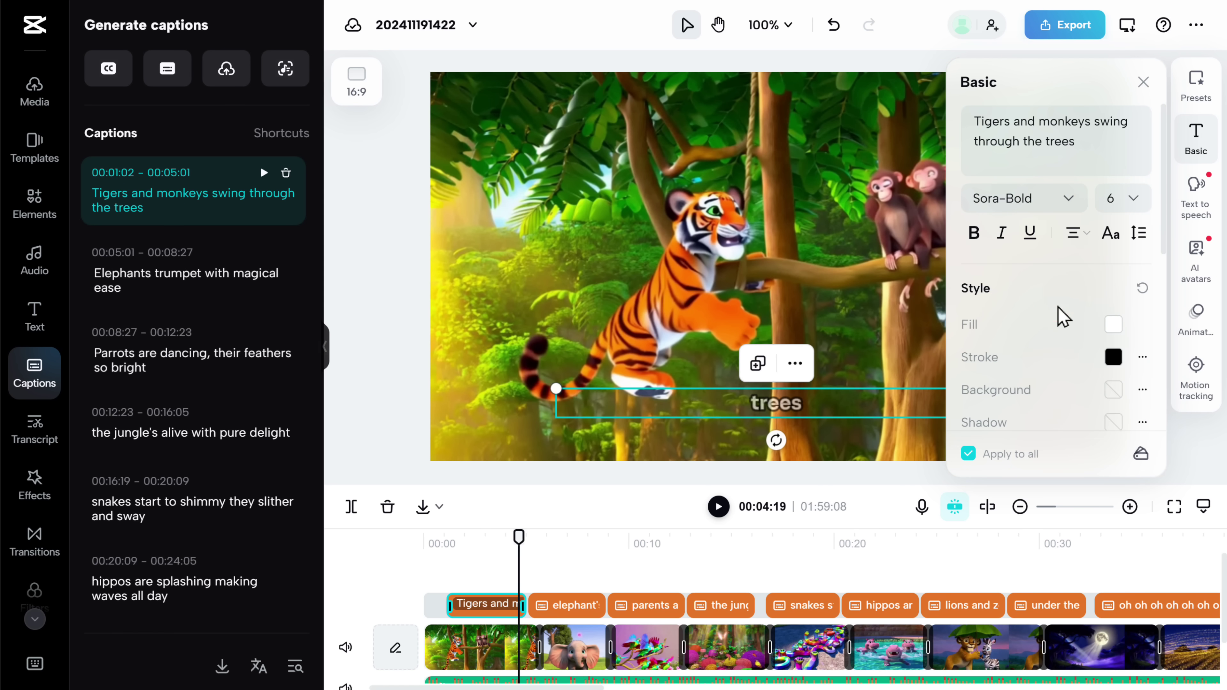
click(1113, 325)
click(1033, 589)
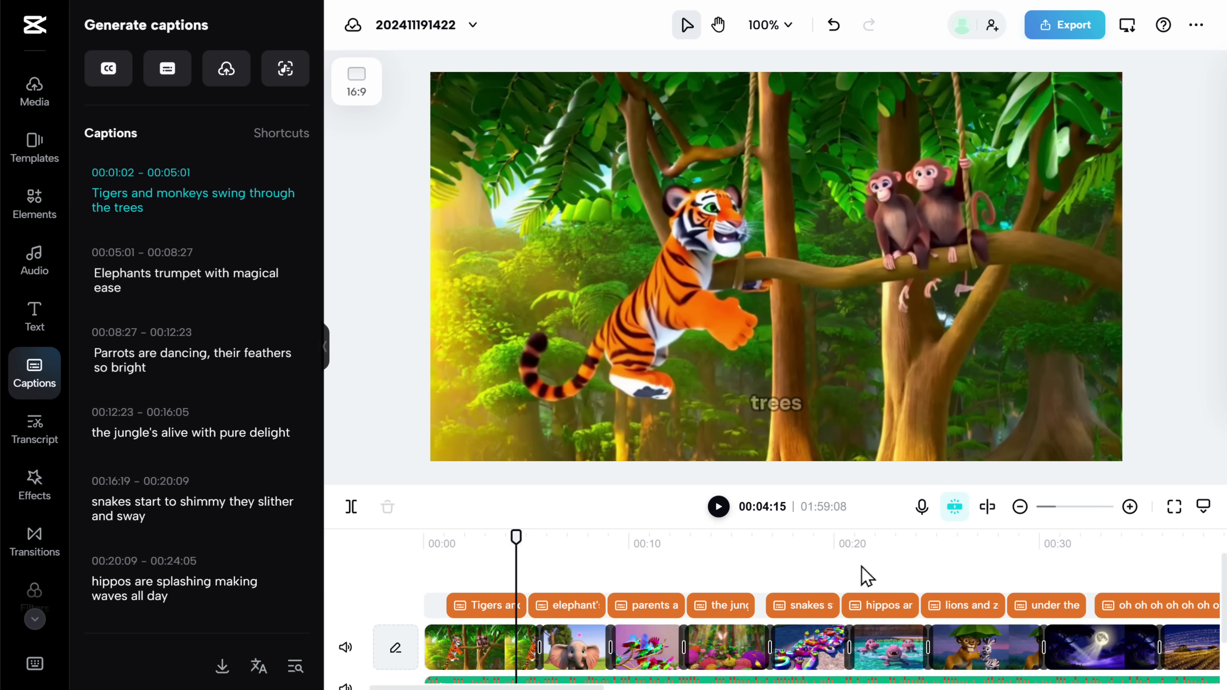
Preview the styled captions by playing from the beginning of the timeline, and return the playhead to the start
drag(515, 534, 423, 529)
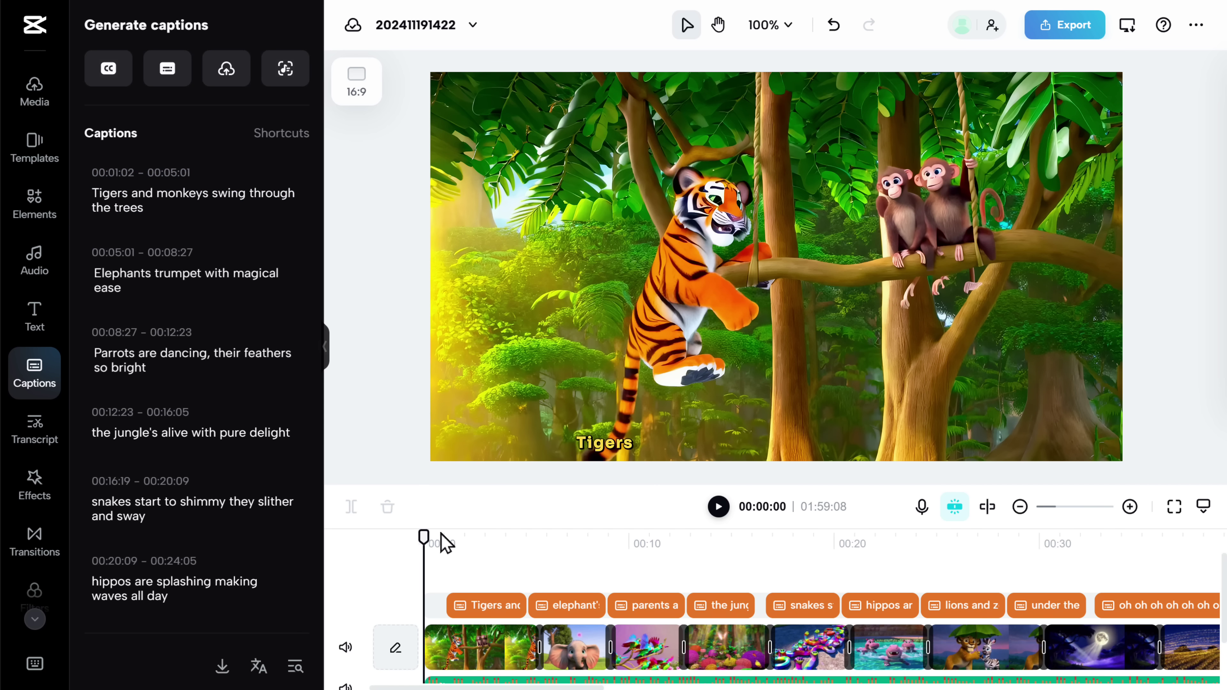
click(718, 509)
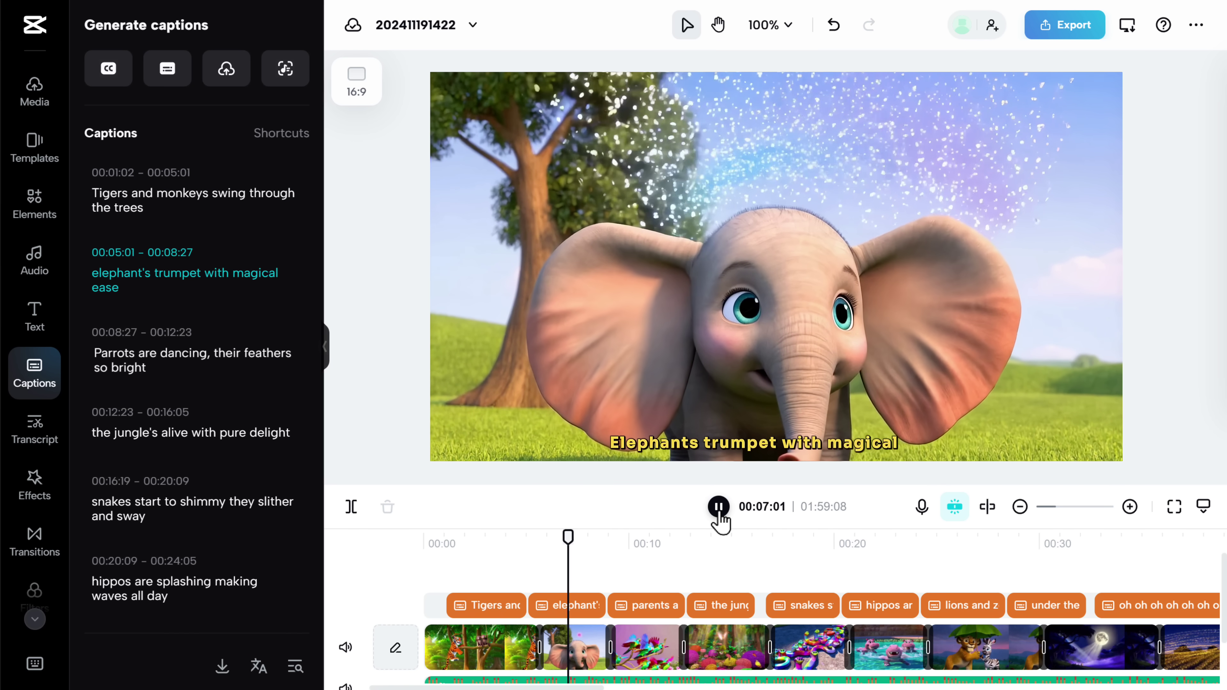
click(719, 513)
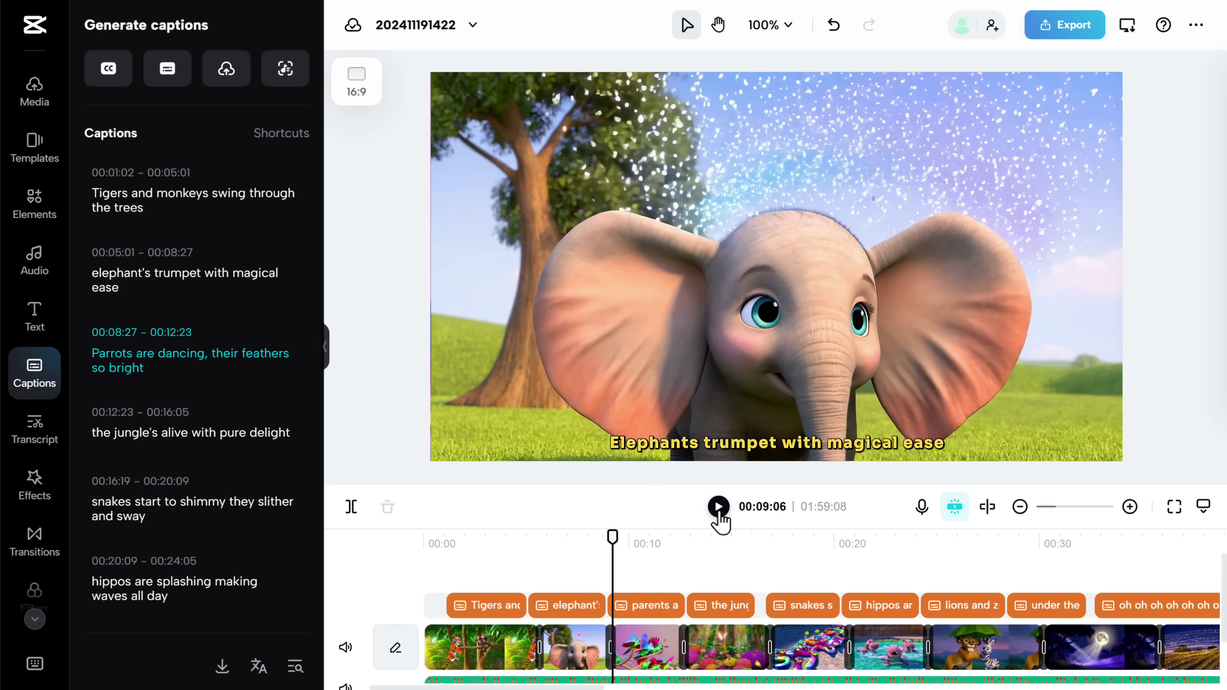
drag(612, 536, 425, 539)
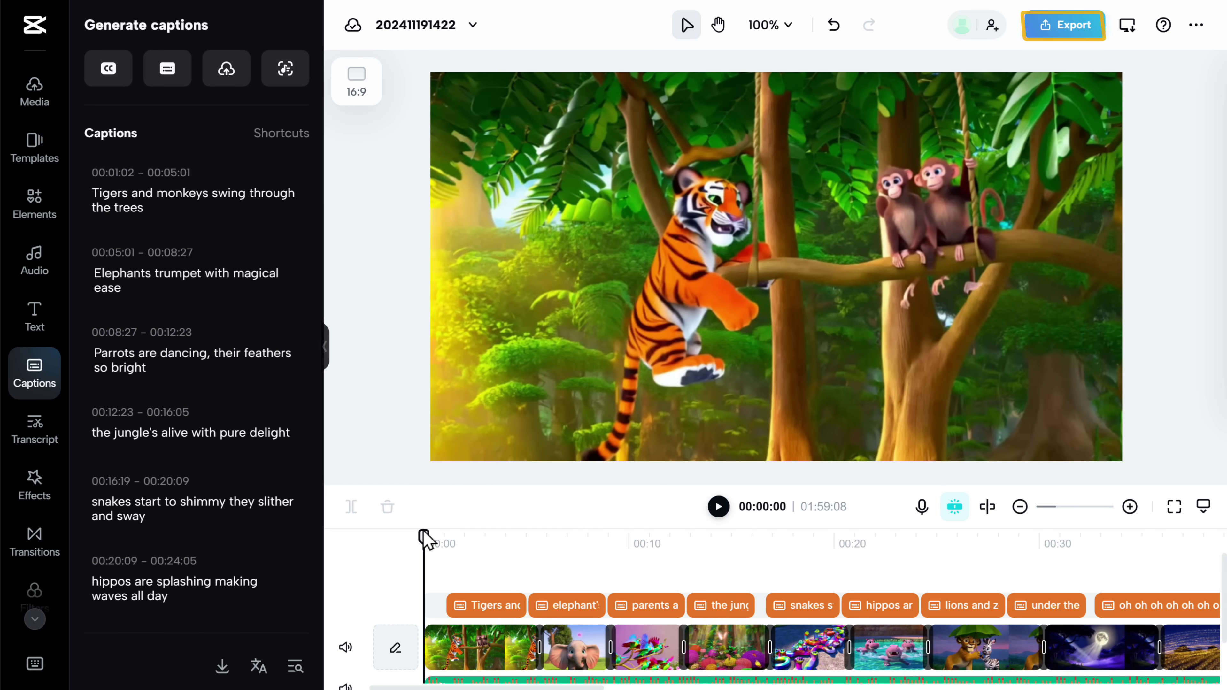
Configure the video download with the name Jungle Party, 1080p resolution and high quality
click(1069, 26)
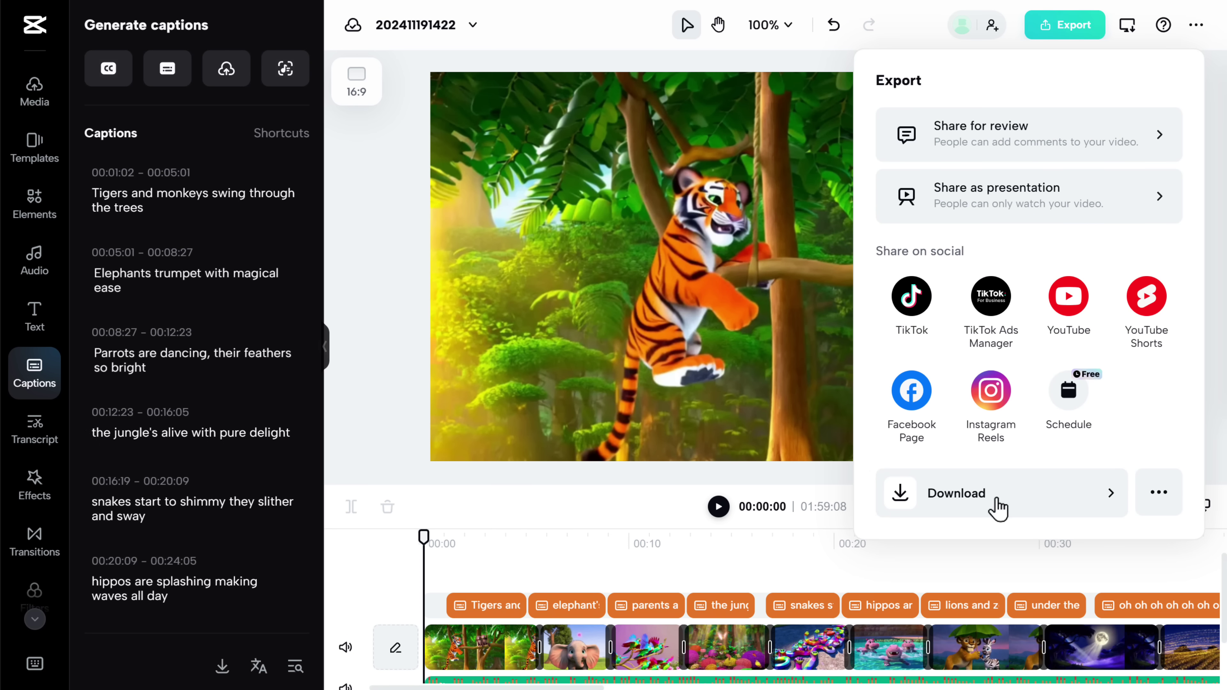
click(997, 507)
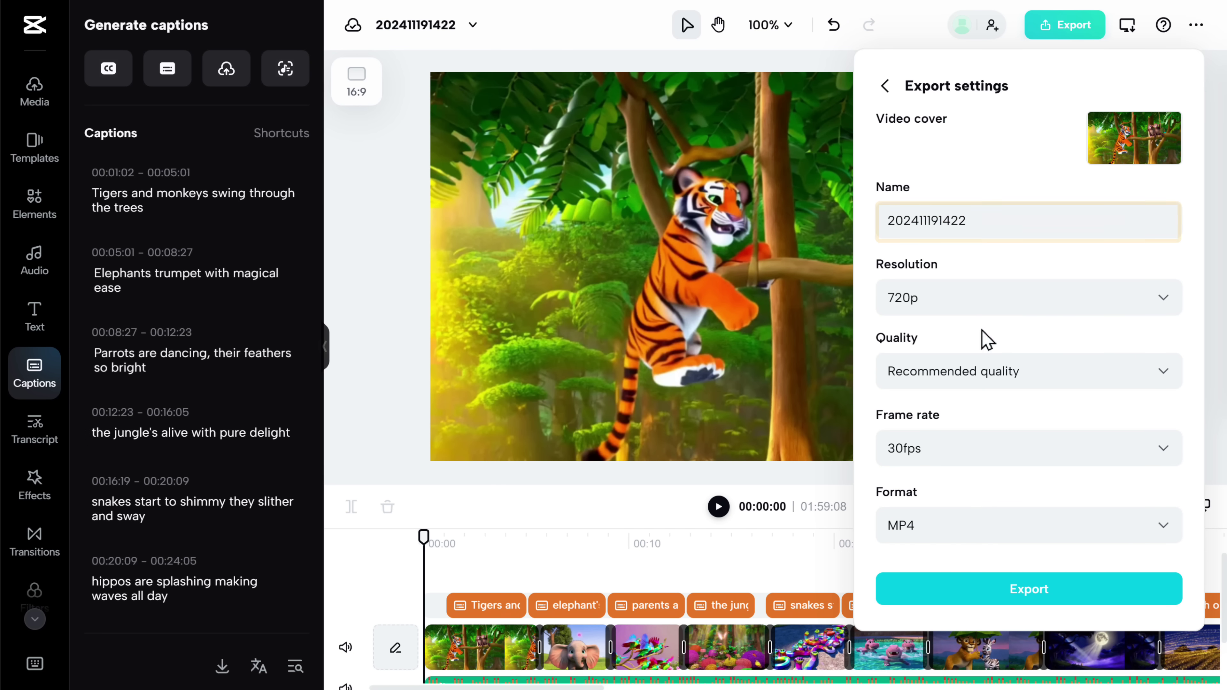
key(ctrl+a)
text(Jungle Party)
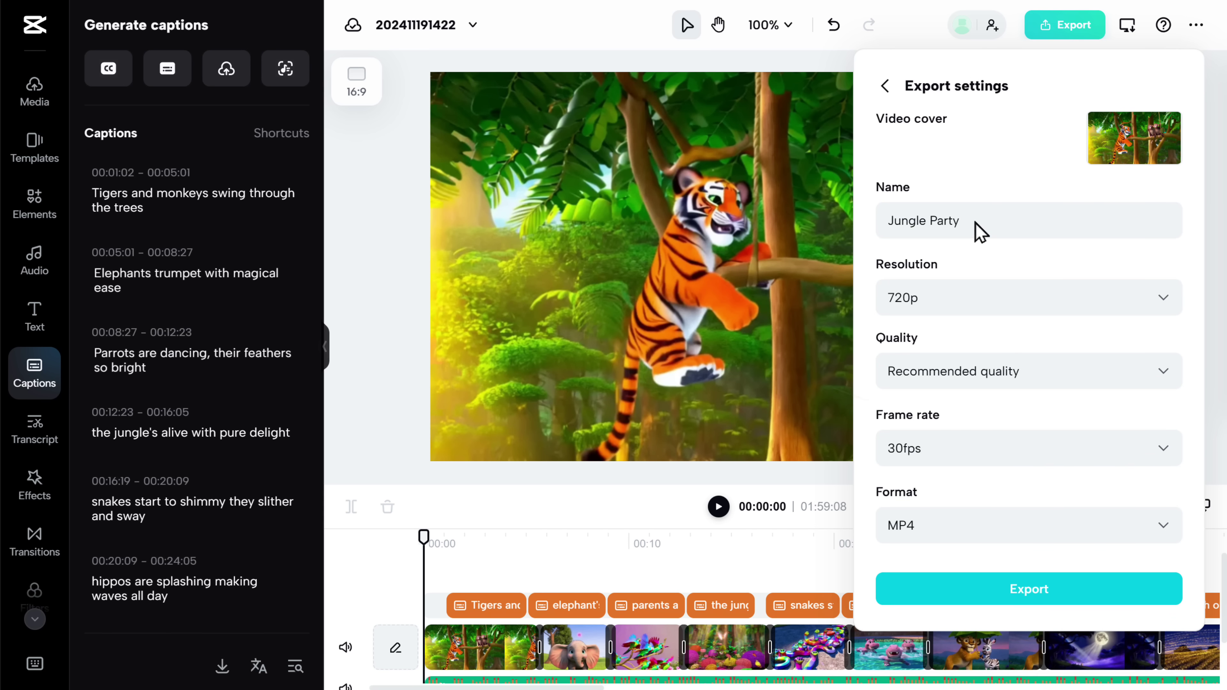
click(1162, 301)
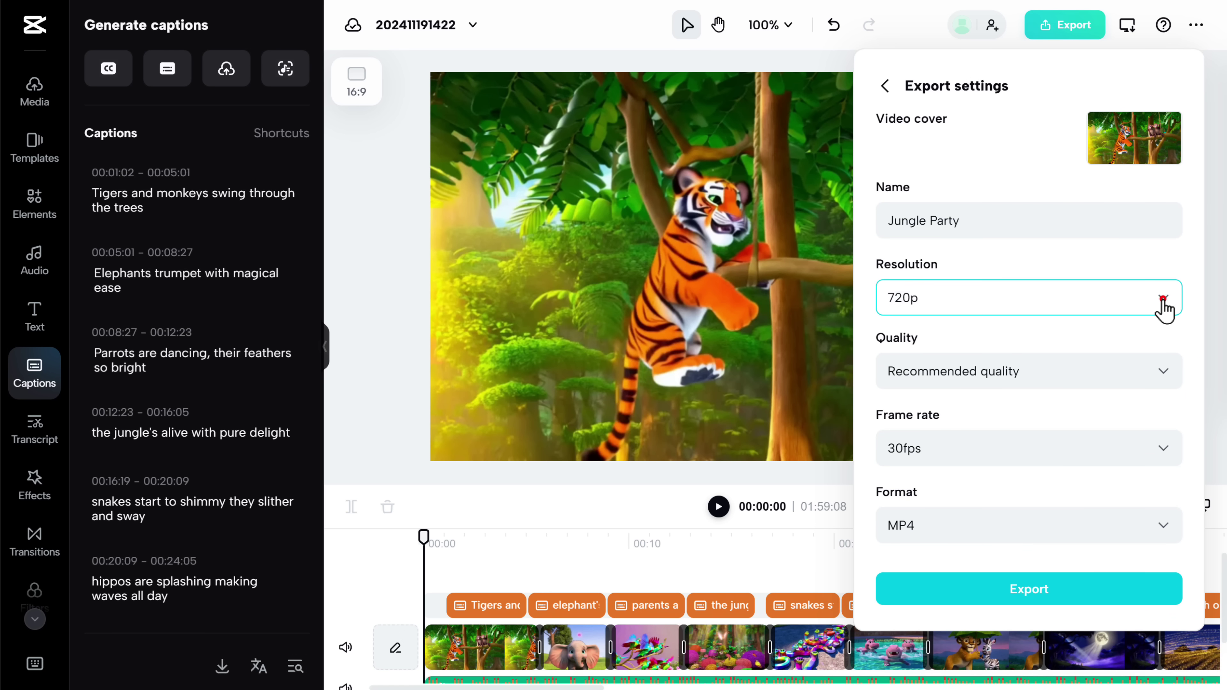
click(1027, 485)
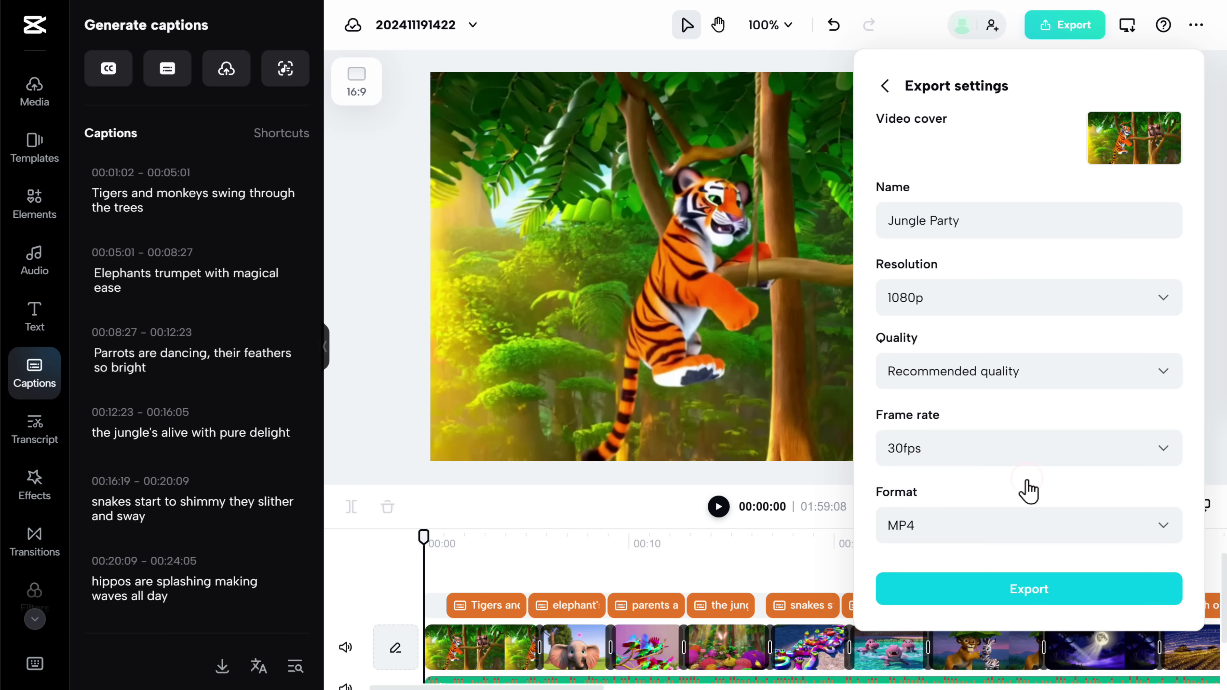
click(1162, 373)
click(987, 416)
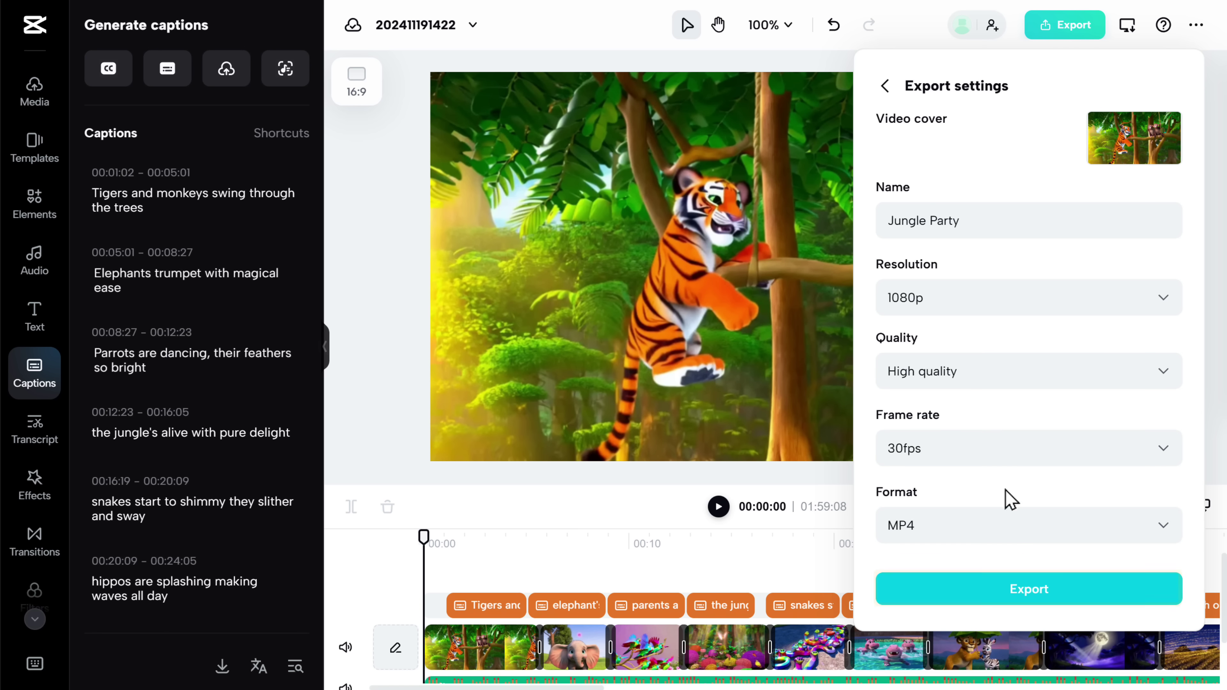
Export the video with these settings and download the finished file to the device
click(1029, 604)
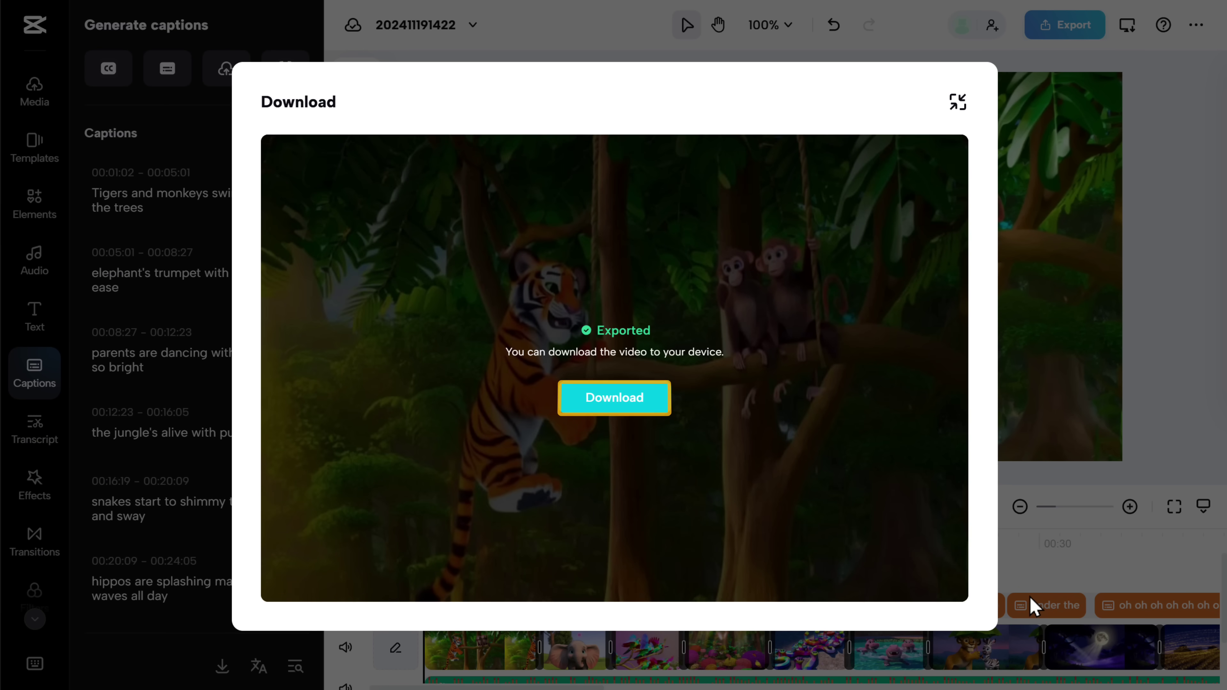
click(619, 410)
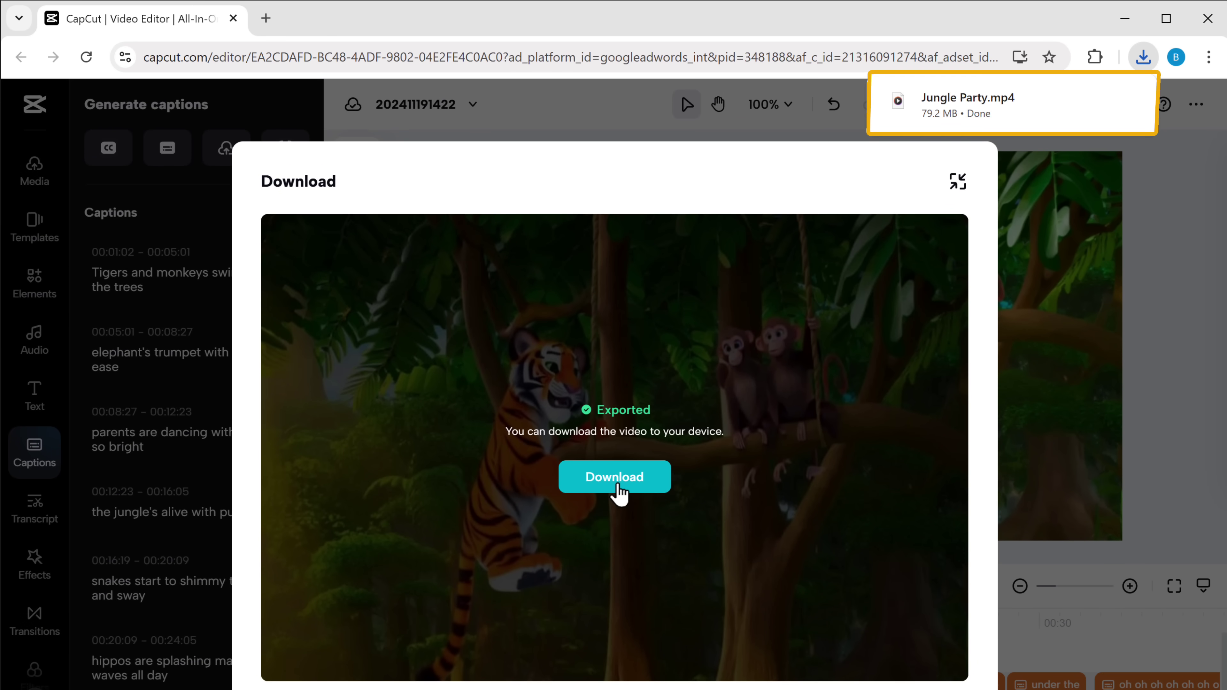